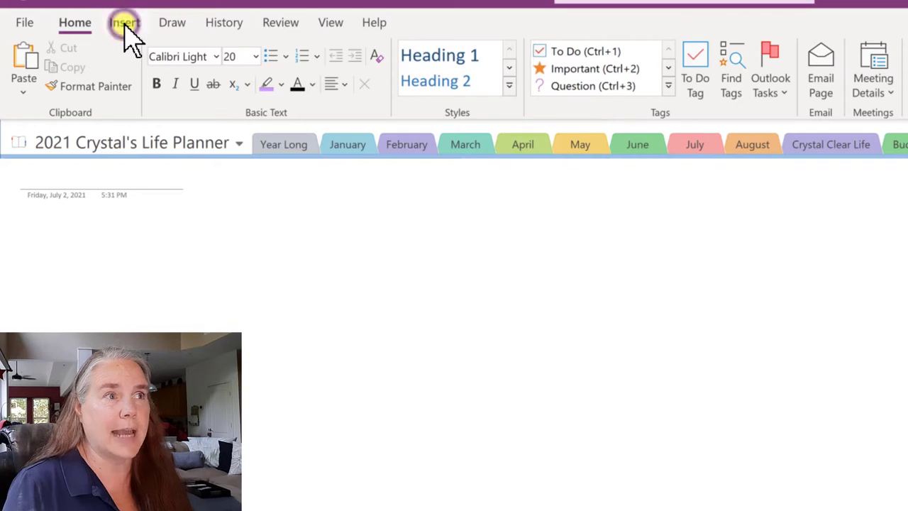
Open the full list of page templates for the notebook
left_click(125, 23)
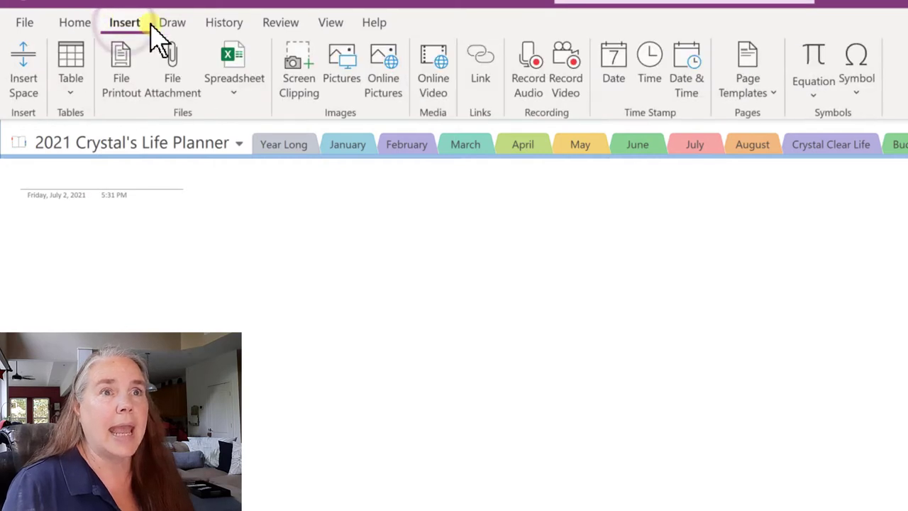
left_click(772, 93)
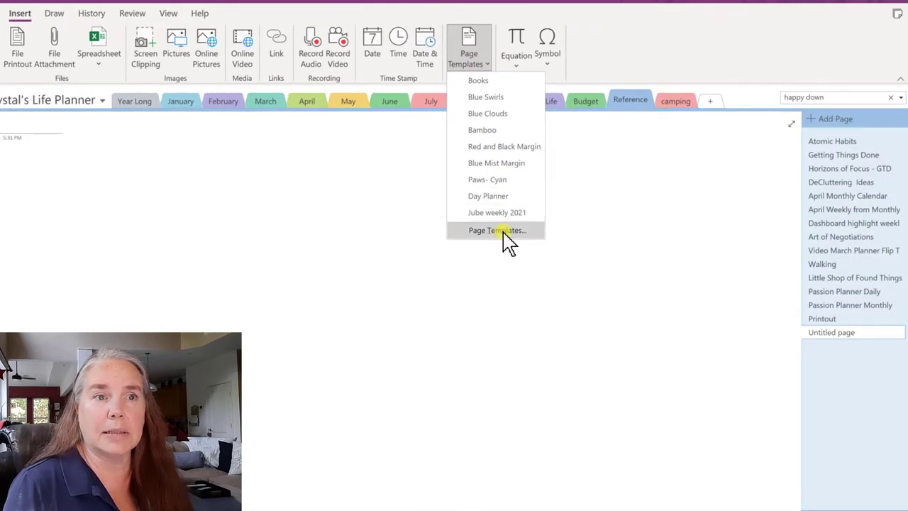
left_click(503, 234)
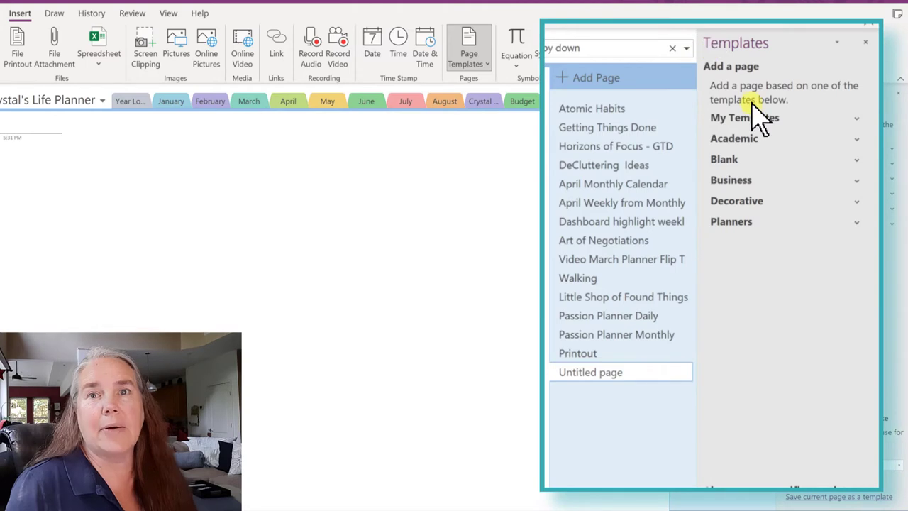
Add a page based on the decorative Books template and title it "Book Review Template"
left_click(748, 137)
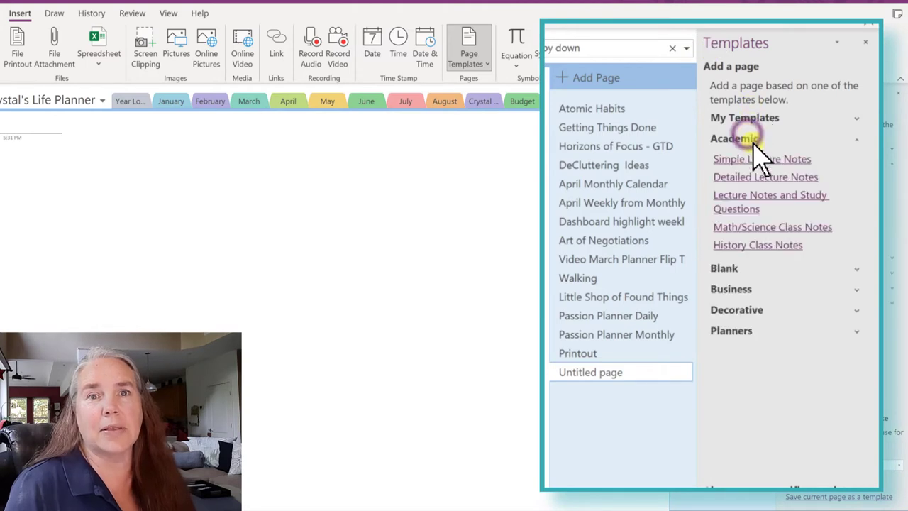
left_click(741, 269)
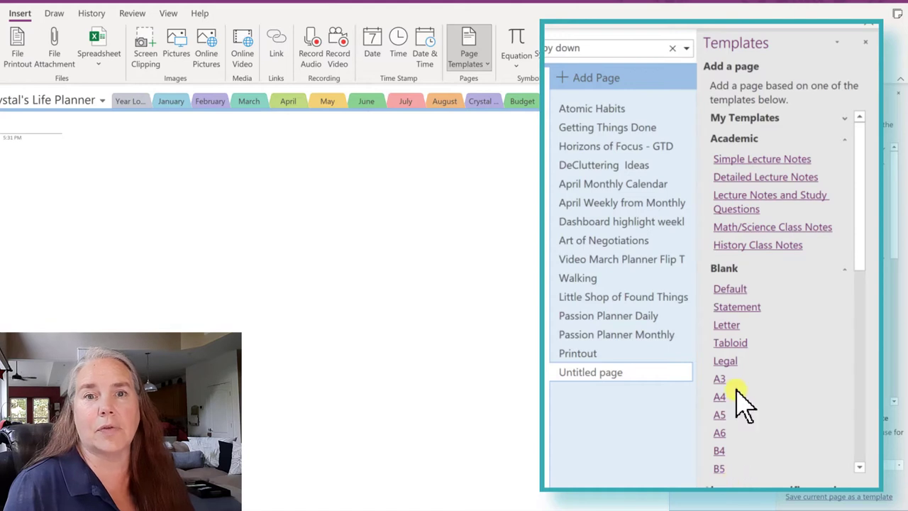
left_click(719, 270)
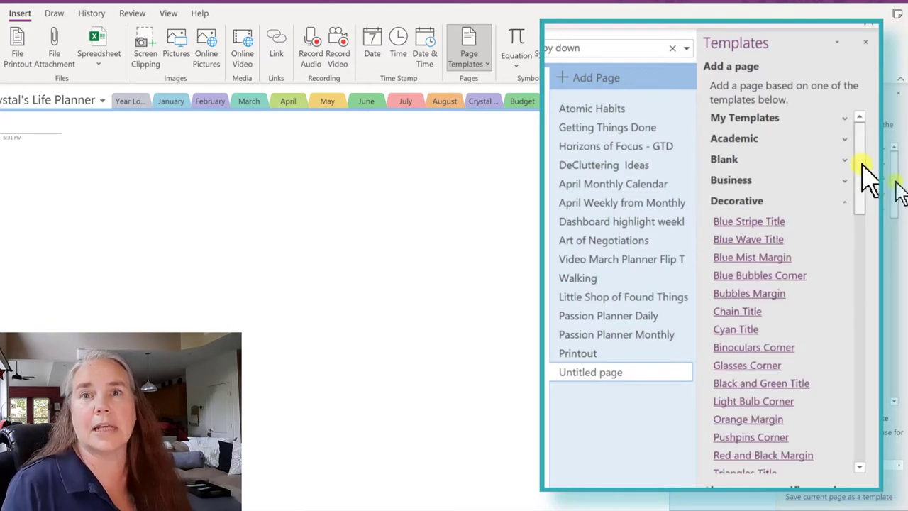
left_click_drag(864, 164, 876, 260)
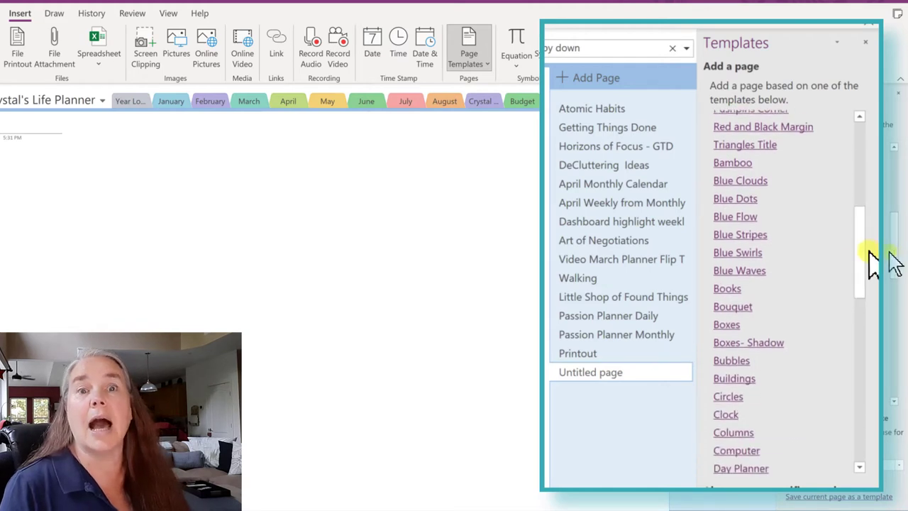
left_click(726, 290)
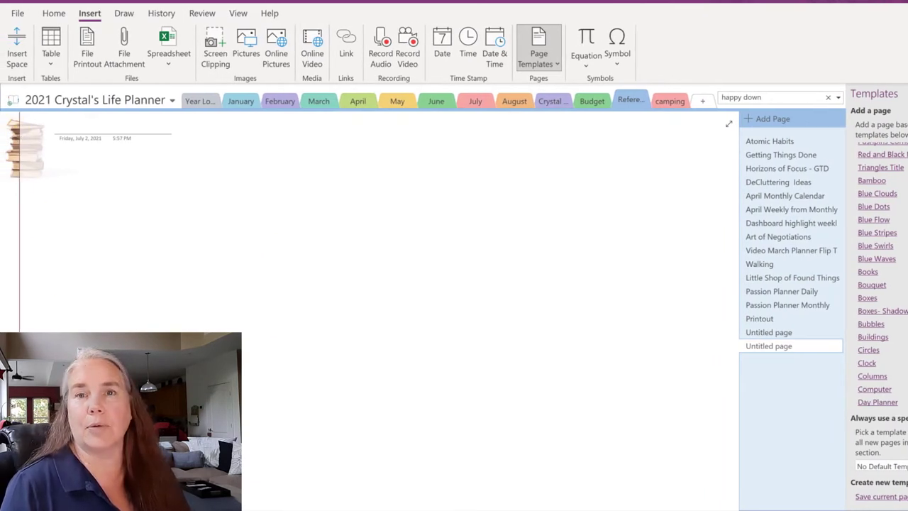
left_click(57, 129)
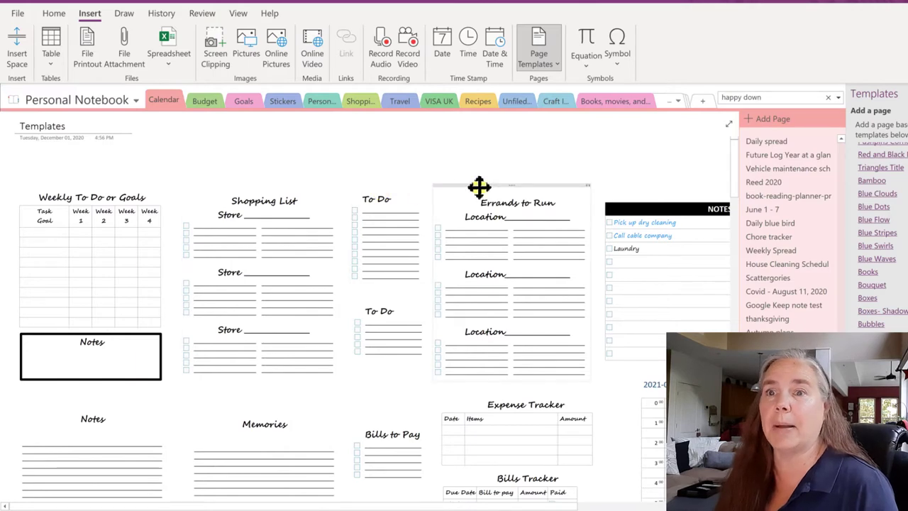
Copy the Book Review block from the Templates page in the Personal Notebook
scroll(379, 290, "down", 3)
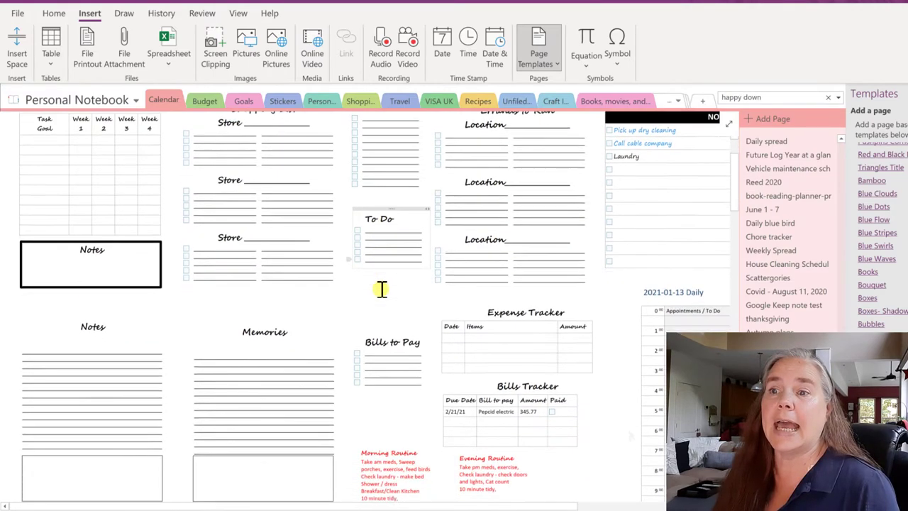
scroll(381, 288, "down", 5)
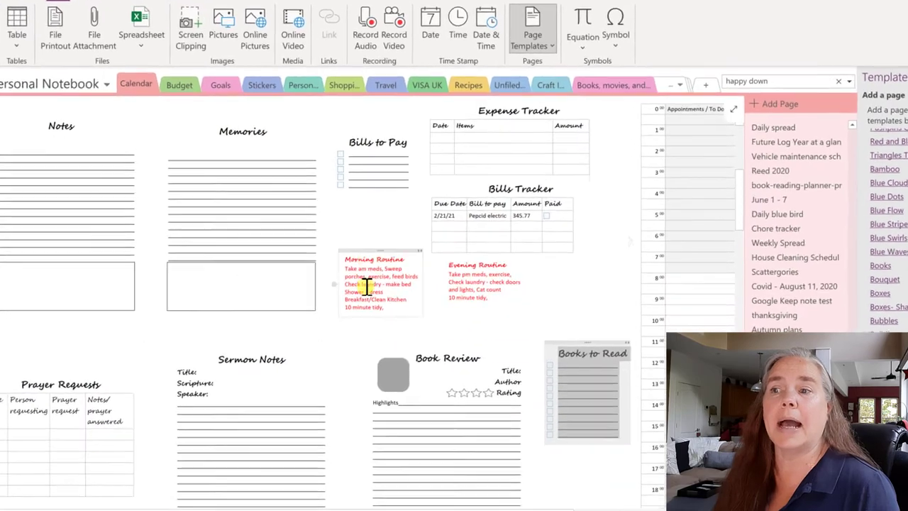
scroll(366, 287, "down", 4)
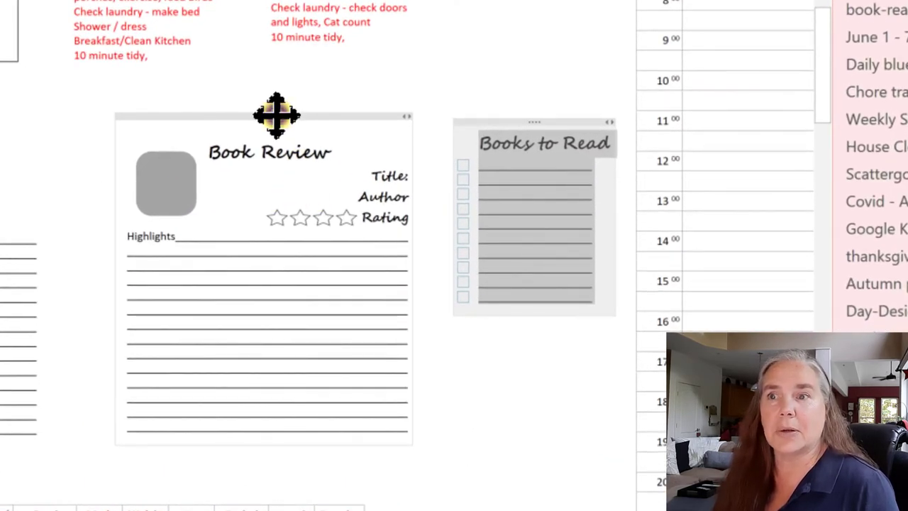
left_click(277, 113)
right_click(276, 114)
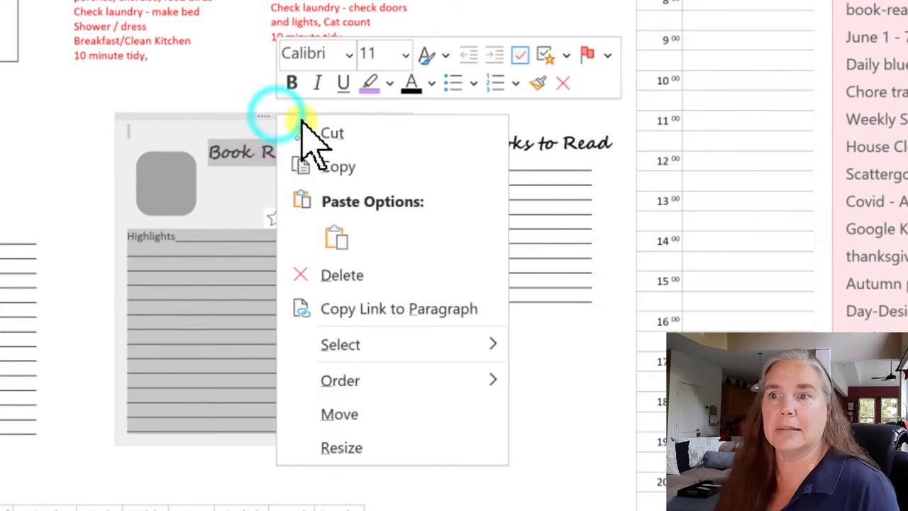
left_click(349, 161)
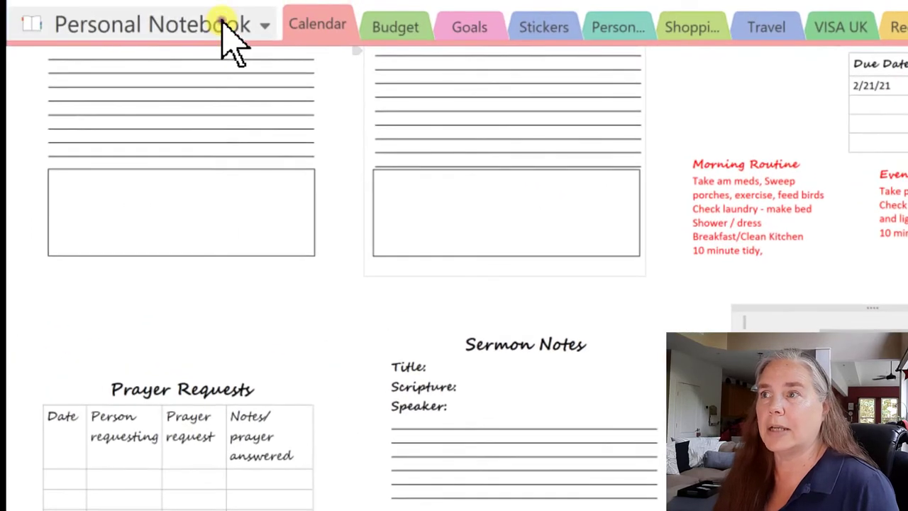
Paste the Book Review block onto the Book Review Template page in the 2021 planner notebook and narrow its container to the ruled lines' width
left_click(222, 24)
left_click(183, 102)
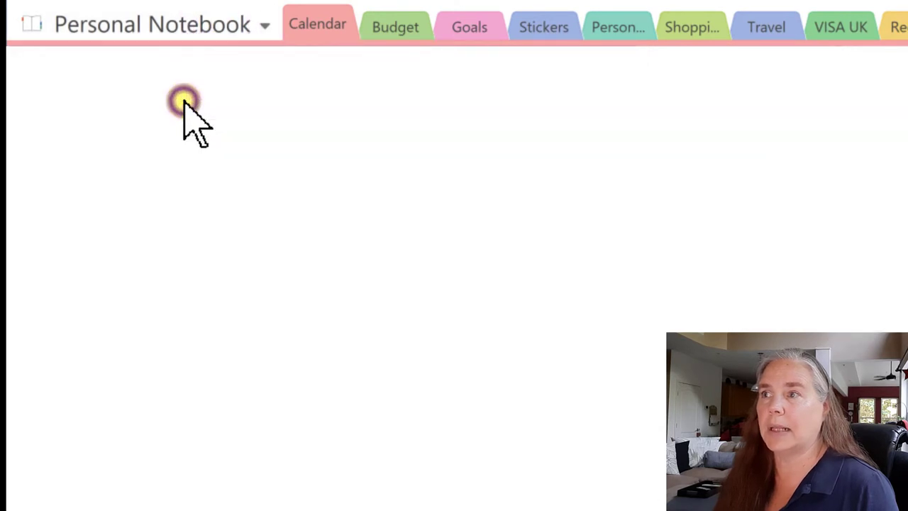
right_click(235, 211)
left_click(293, 323)
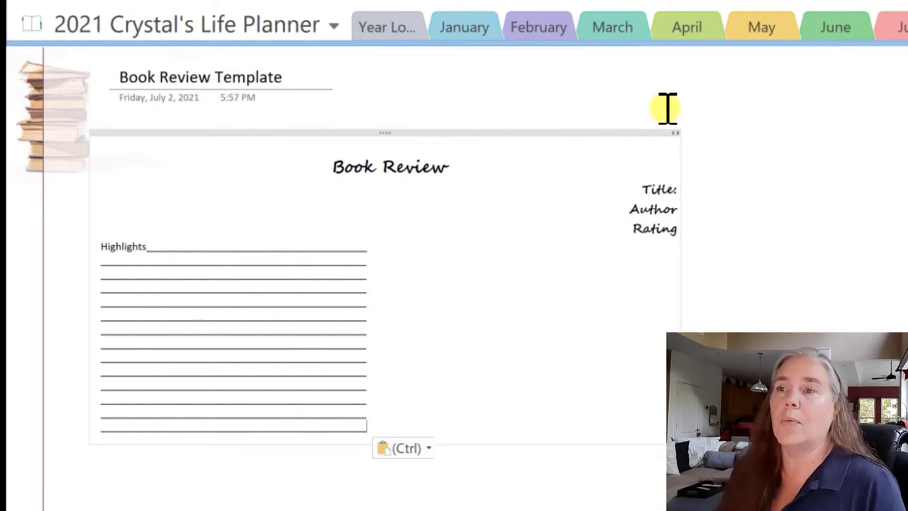
left_click_drag(679, 134, 372, 132)
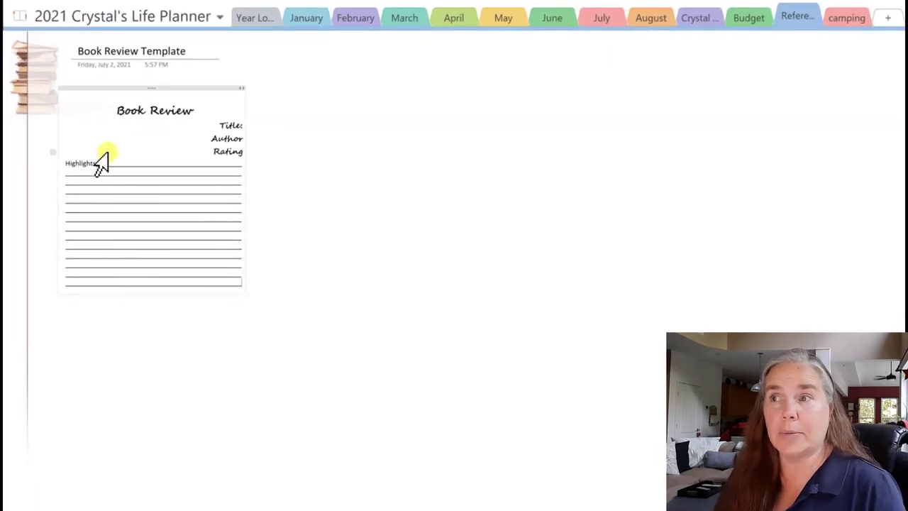
Return to the Templates page in the Personal Notebook and copy the Books to Read checklist
left_click(212, 16)
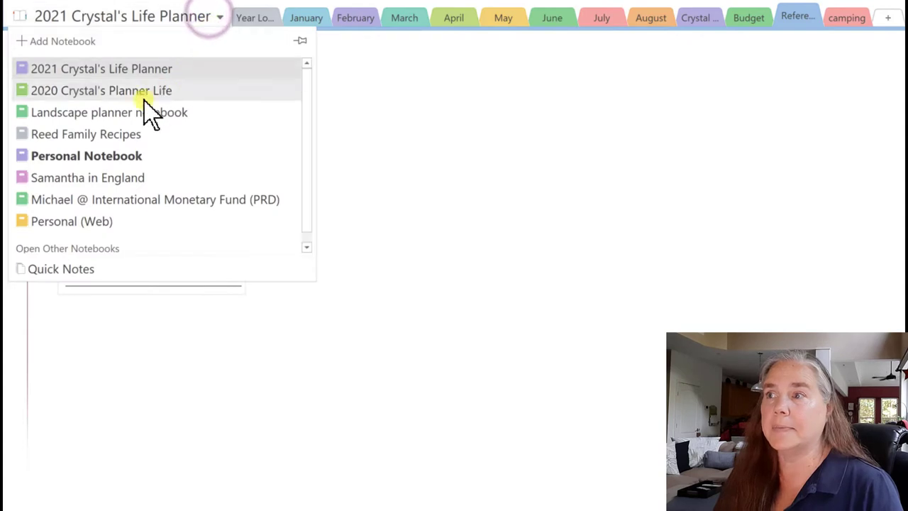
left_click(103, 150)
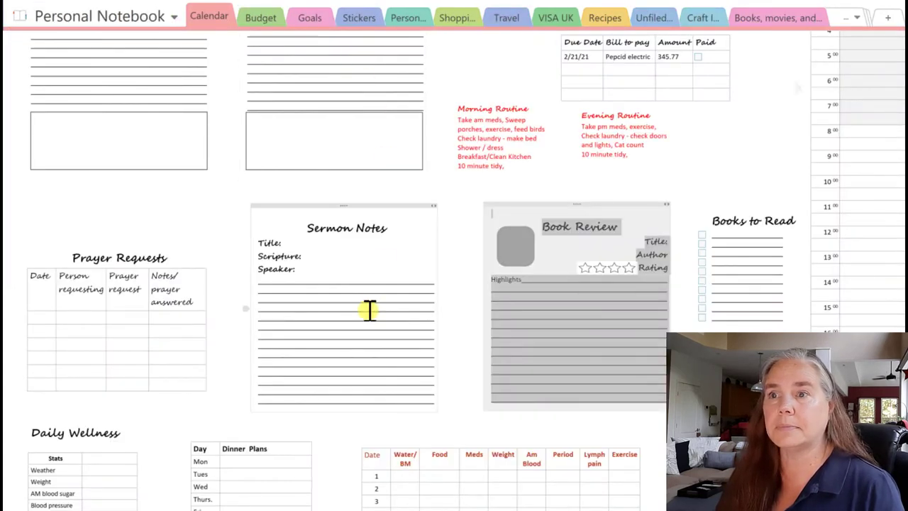
left_click(748, 206)
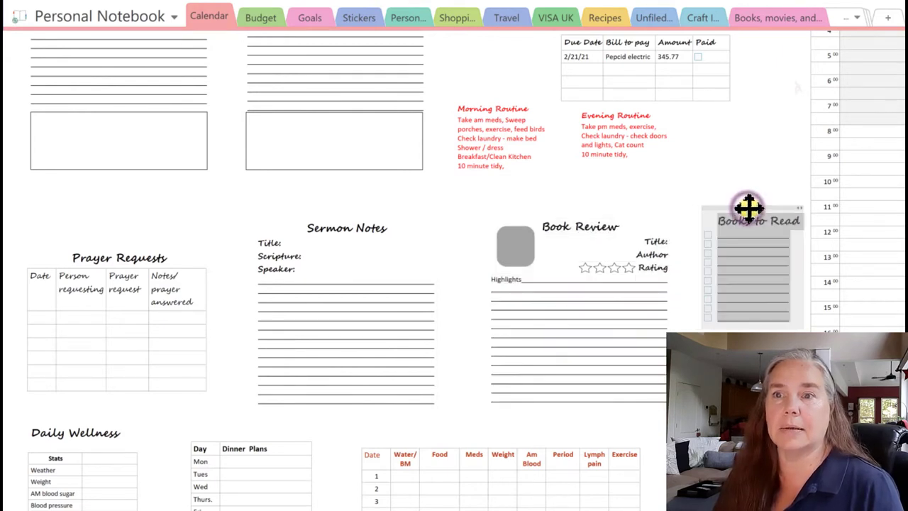
right_click(747, 207)
left_click(774, 241)
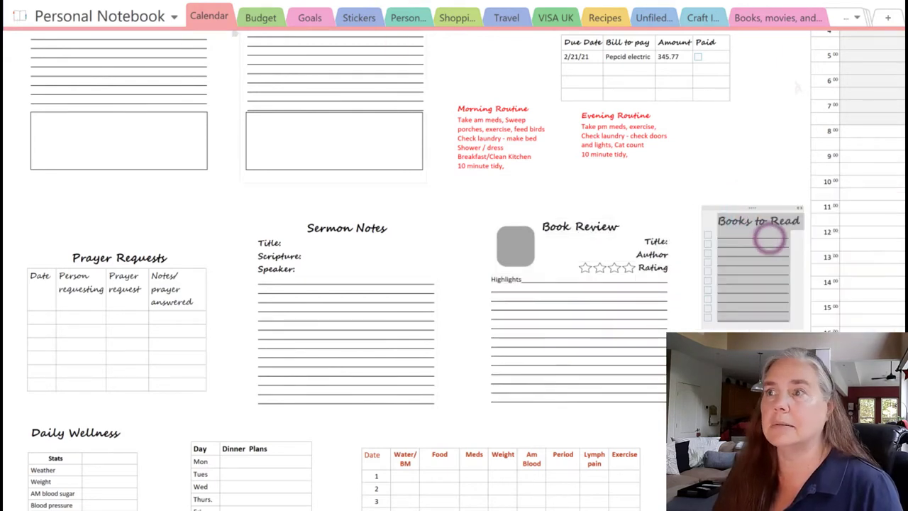
Paste the Books to Read checklist beside the Book Review block in the 2021 planner notebook, keeping its source formatting
left_click(107, 13)
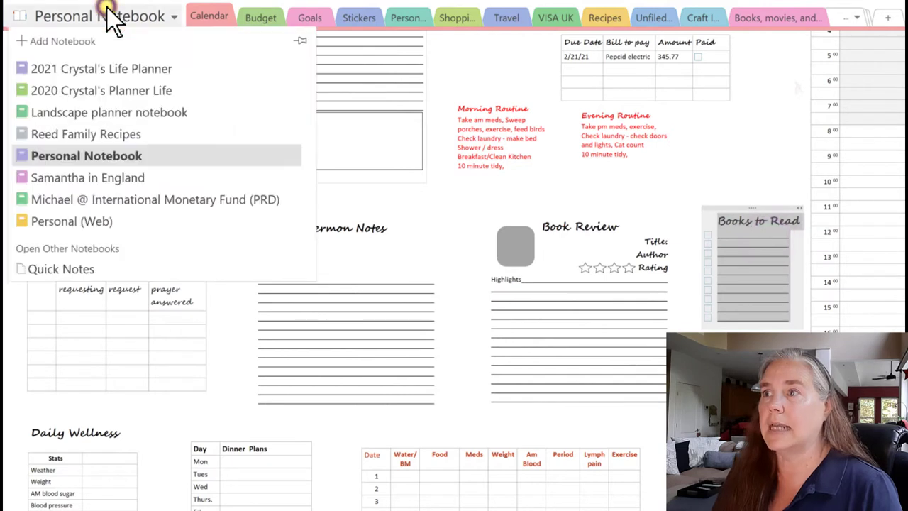
left_click(101, 68)
left_click(196, 69)
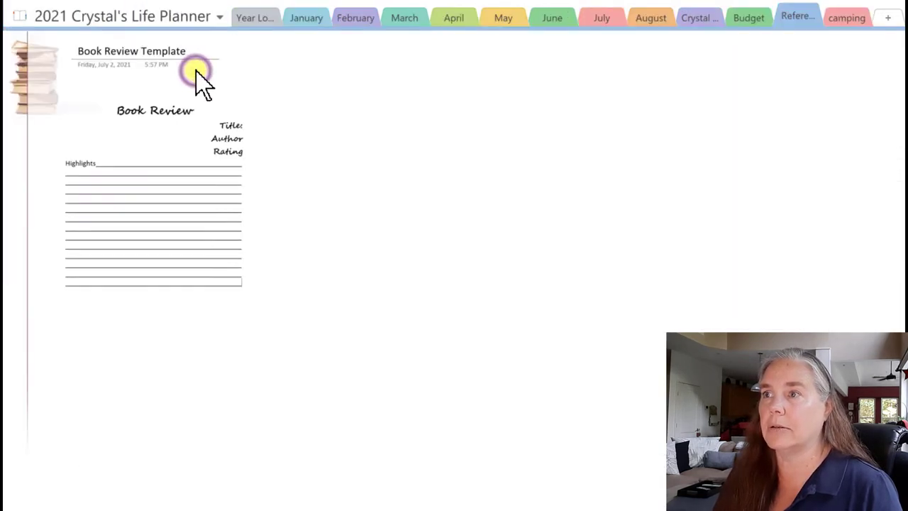
left_click(318, 89)
right_click(348, 108)
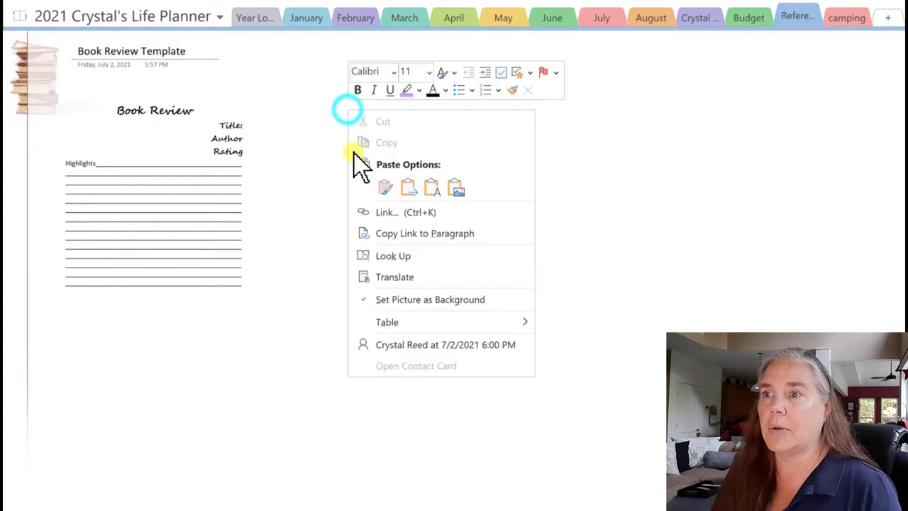
left_click(383, 184)
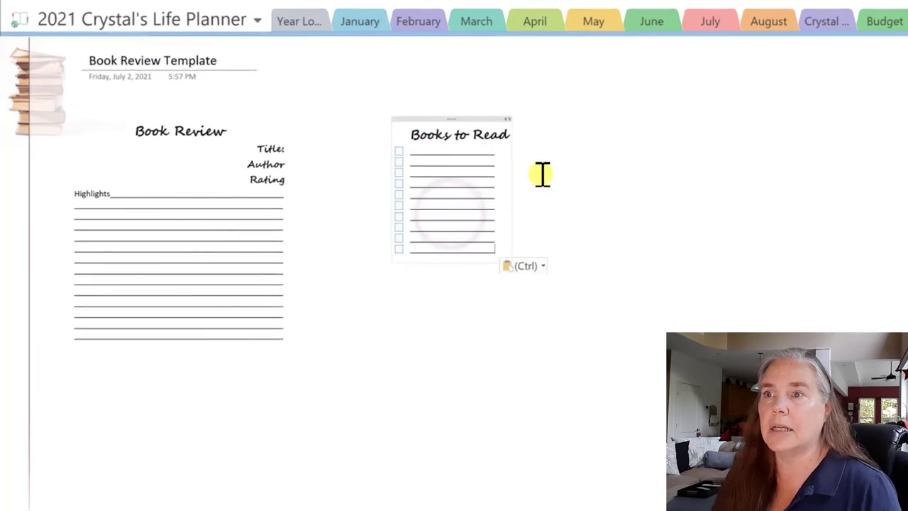
Add "By this author" as a second heading line under Books to Read and widen the container to fit it on one line
left_click(475, 140)
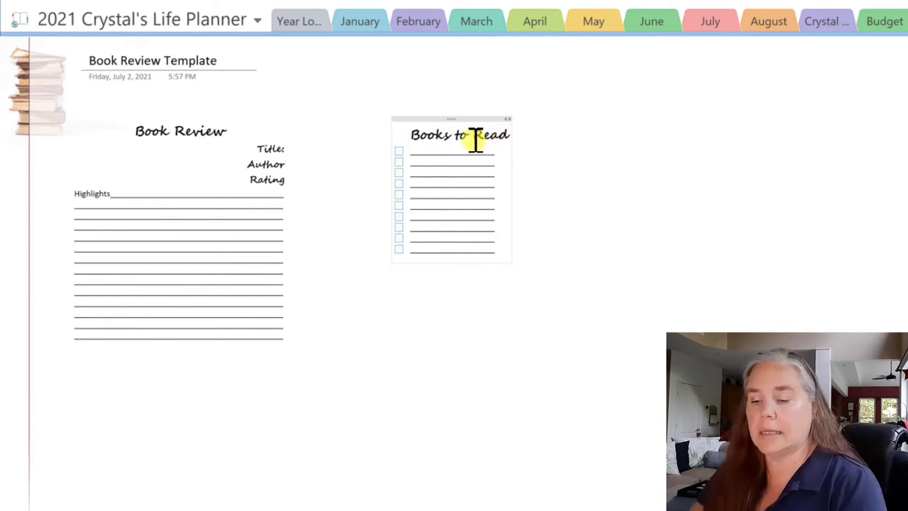
key("Return")
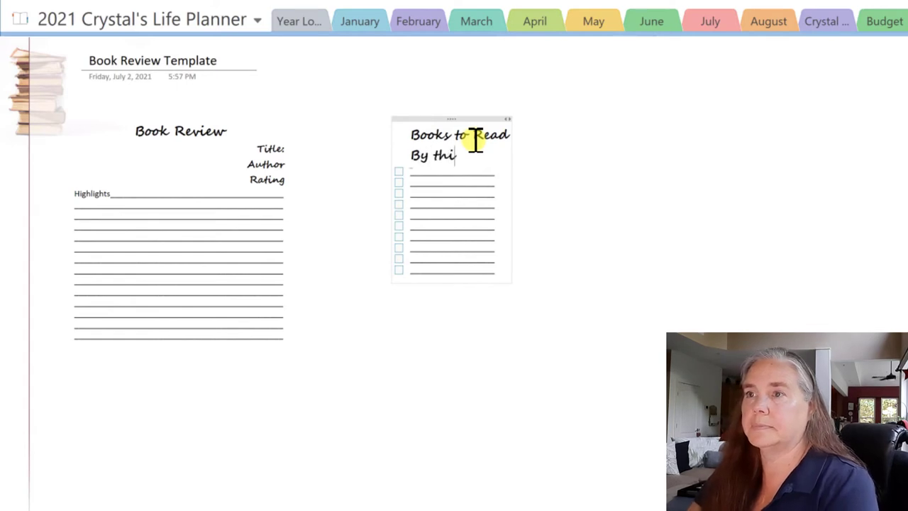
type("By this author")
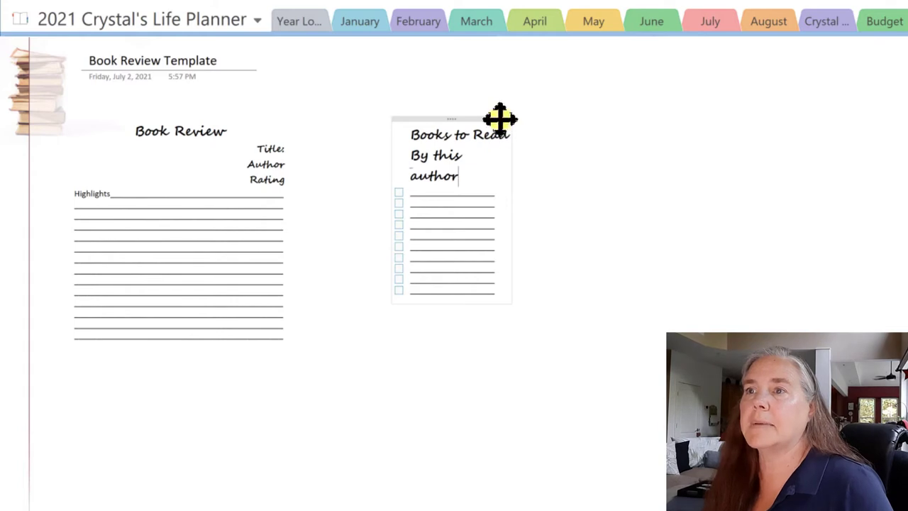
left_click_drag(506, 119, 522, 123)
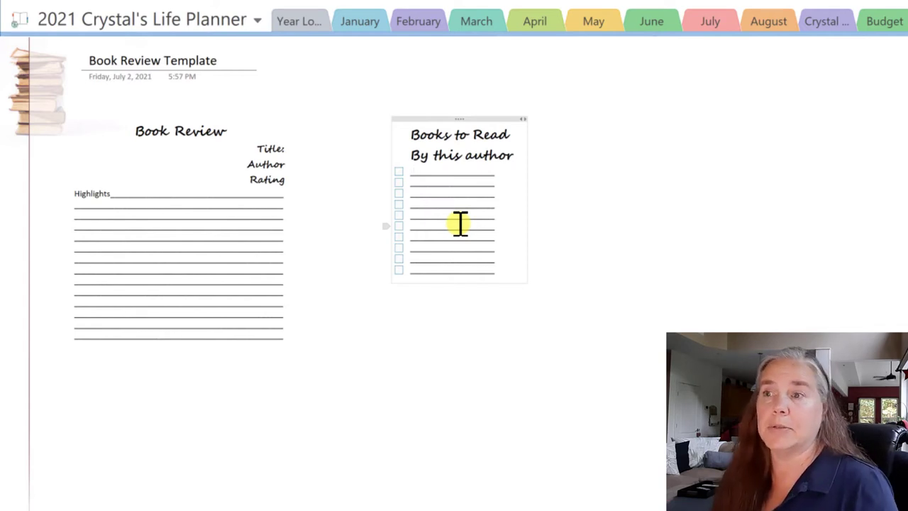
Replace the first blank line of the Books to Read checklist with "Title of book 2" and go to the following line
left_click(408, 177)
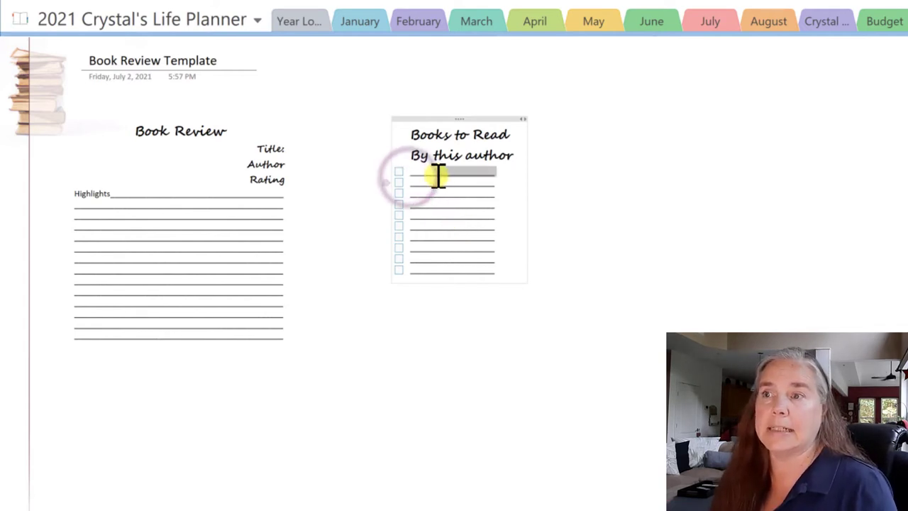
double_click(414, 174)
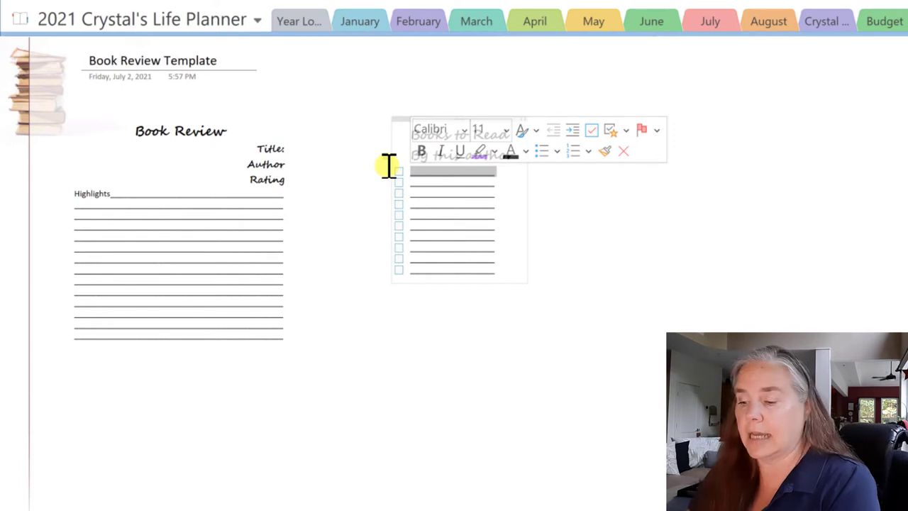
type("Title")
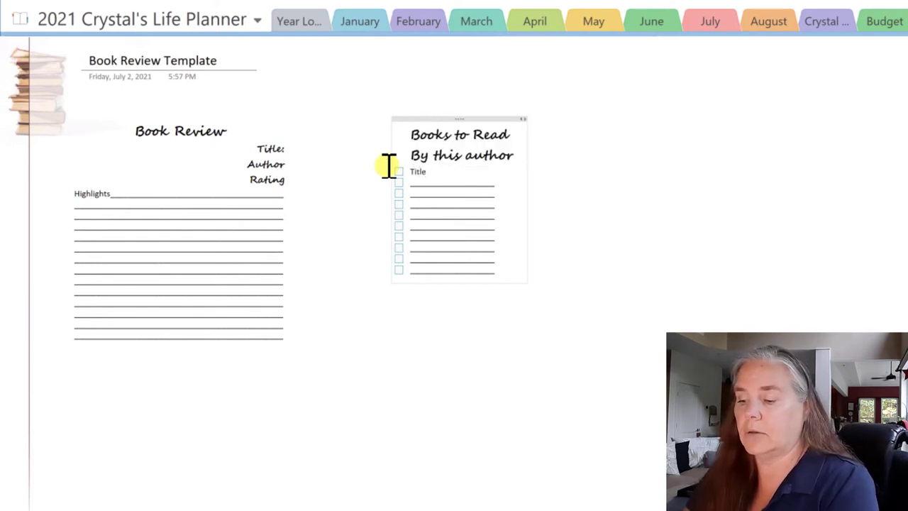
type(" of book")
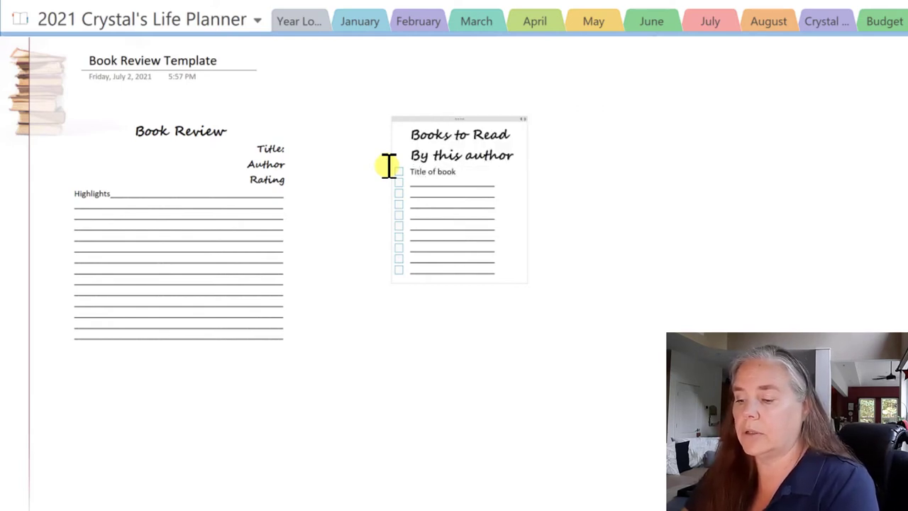
type(" 2")
key("Return")
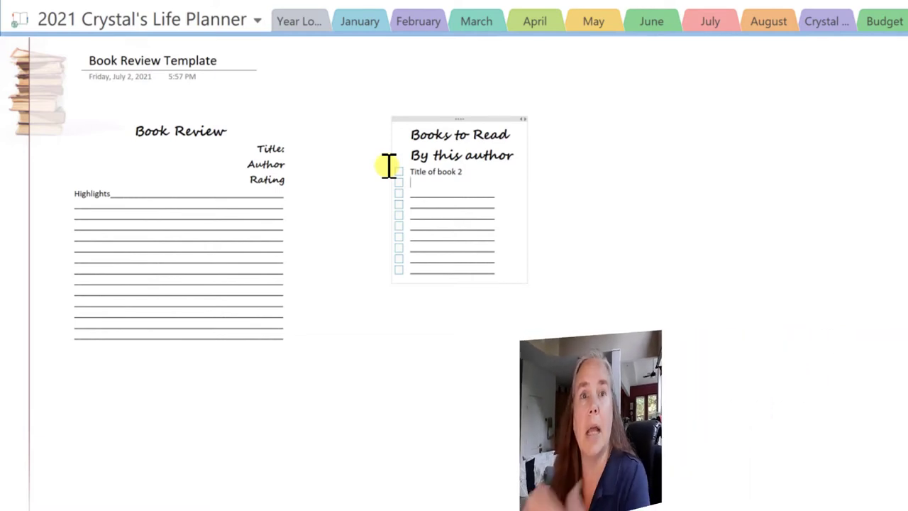
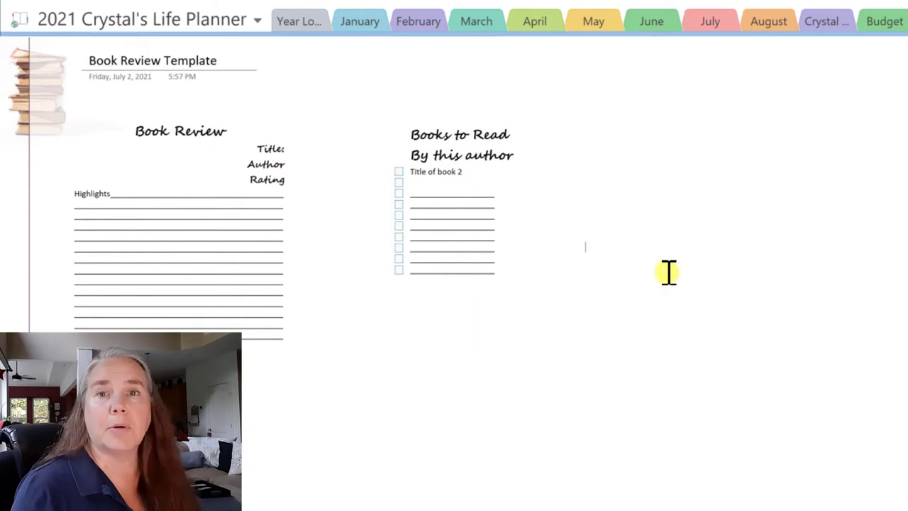
Paste a second Books to Read checklist with source formatting and place it below the first one
right_click(669, 272)
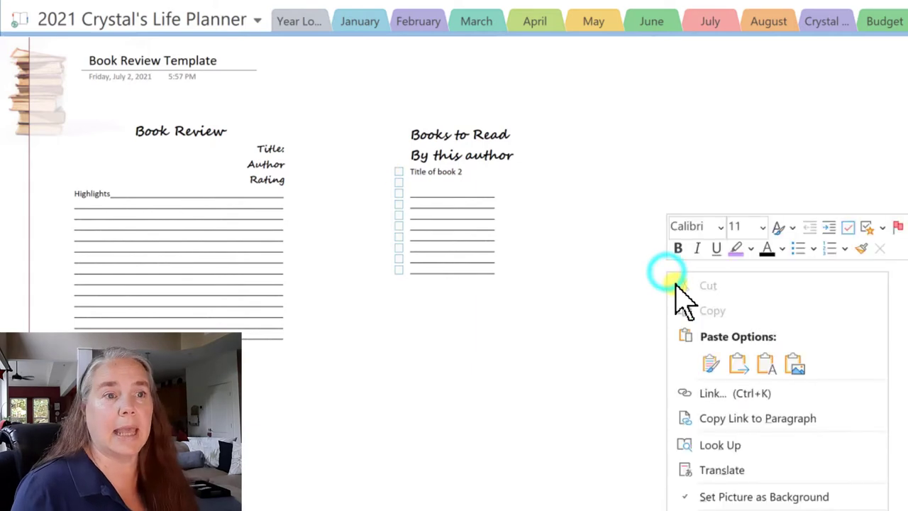
left_click(712, 364)
left_click_drag(716, 263, 457, 348)
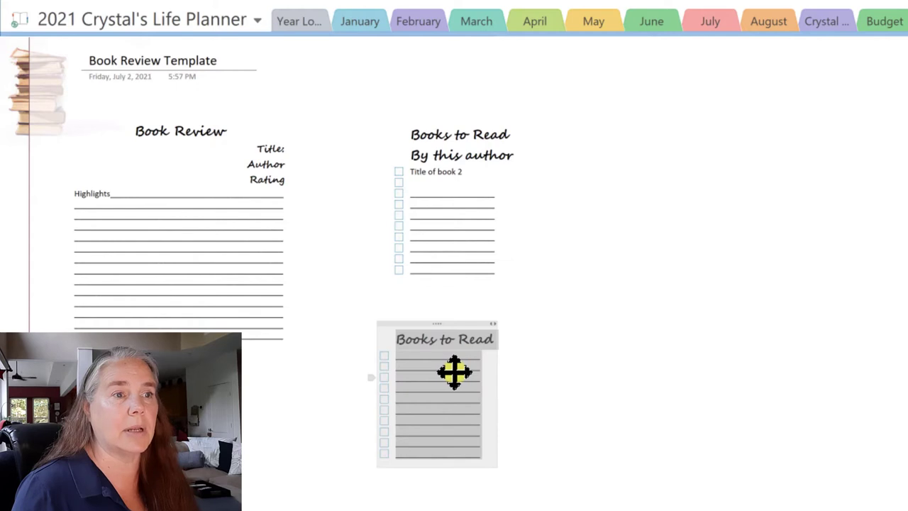
Add "In this series" as a second heading line on the lower Books to Read checklist
left_click(490, 355)
left_click(496, 338)
key("Return")
type("In this series")
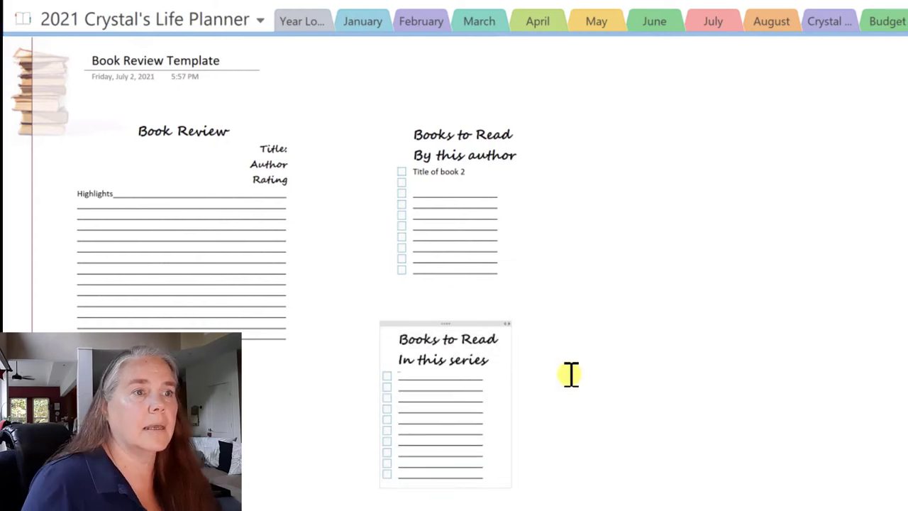
left_click(572, 374)
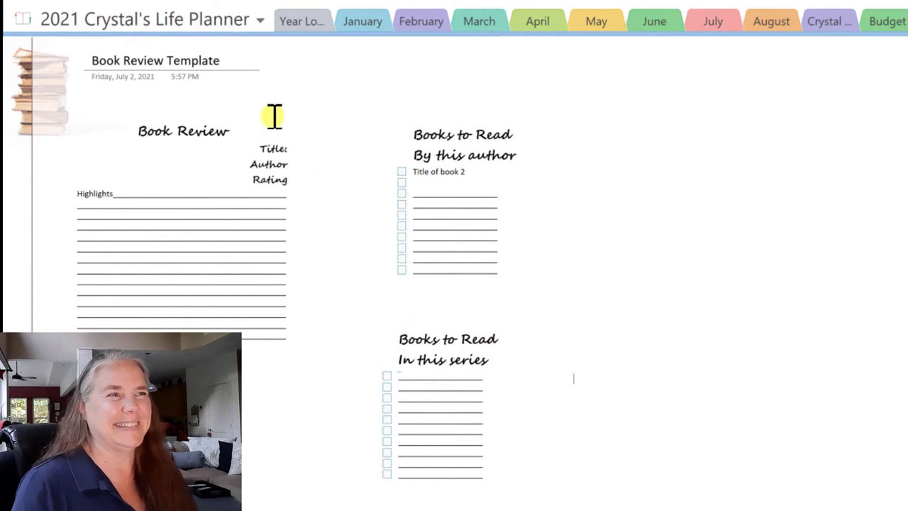
Copy the small gold star under Happy Downloads from the Stars page of the Personal Notebook's Stickers section
left_click(225, 21)
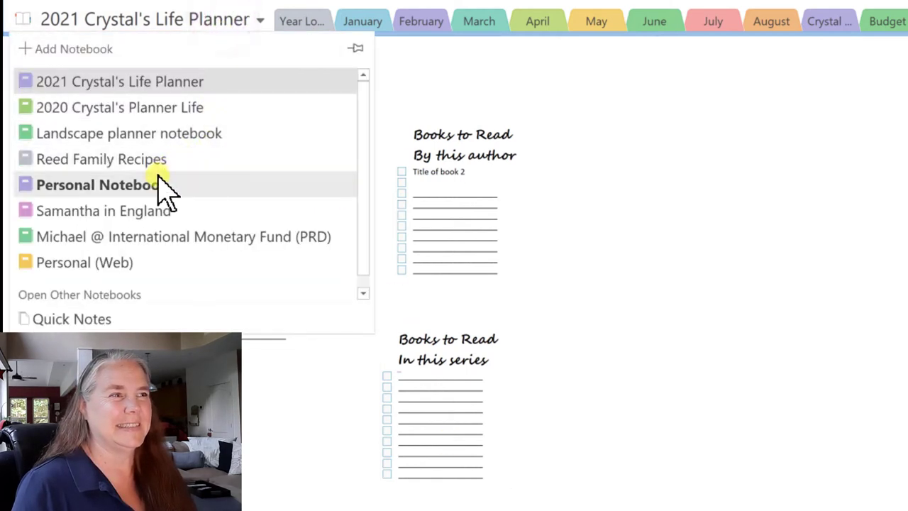
left_click(156, 184)
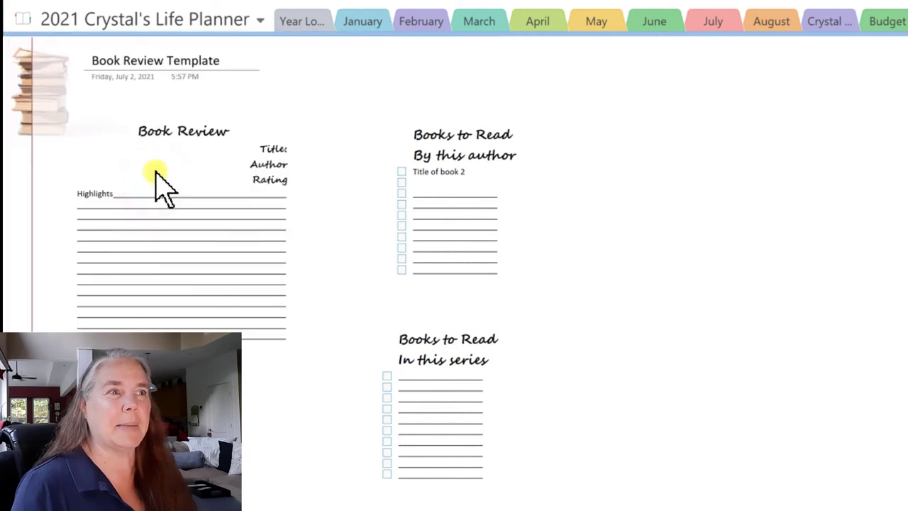
left_click(428, 37)
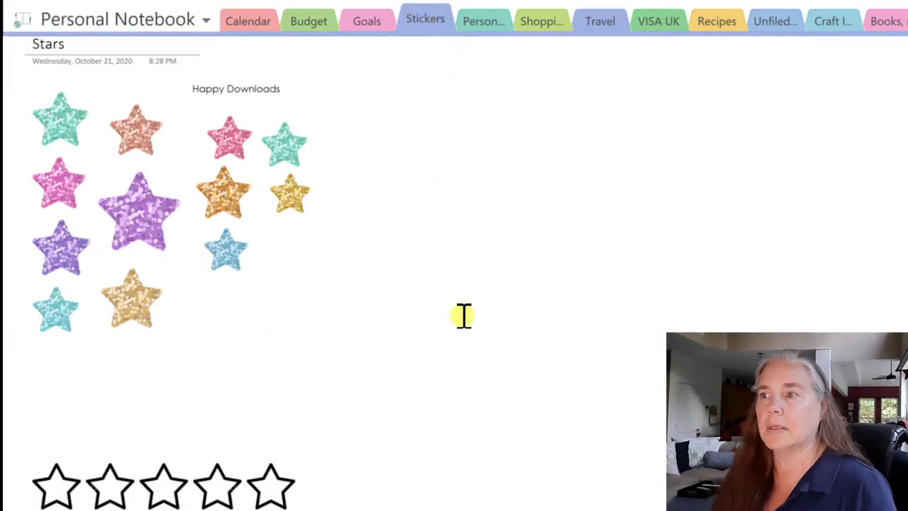
right_click(298, 195)
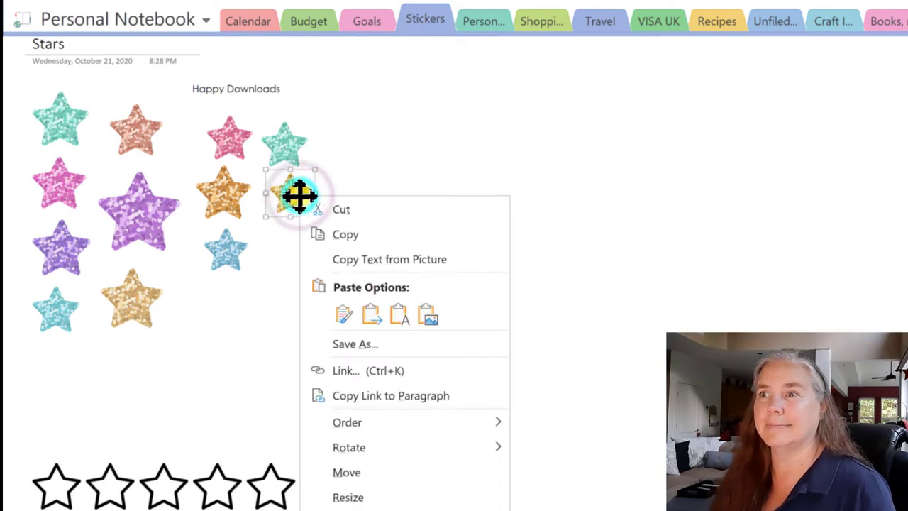
left_click(348, 235)
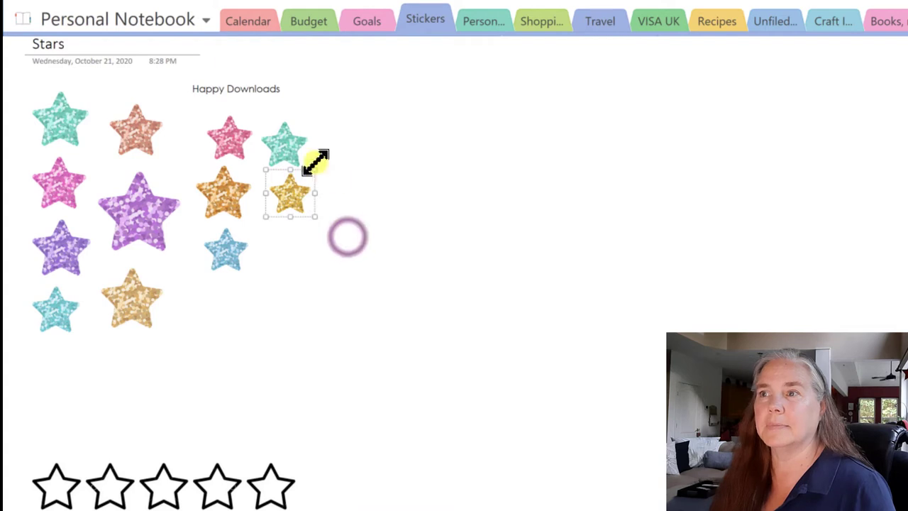
Paste the gold star into the planner's Book Review Template page, shrink it and place it beside the Rating label
left_click(178, 24)
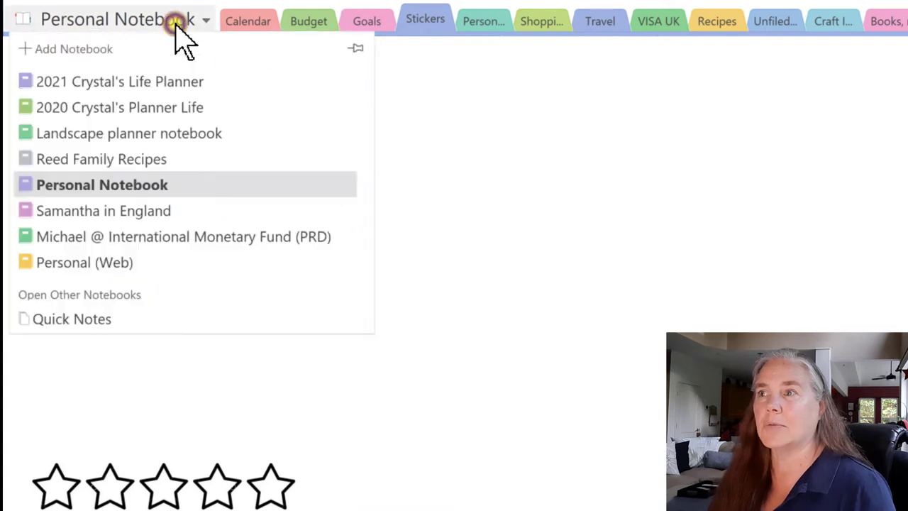
left_click(178, 78)
right_click(319, 193)
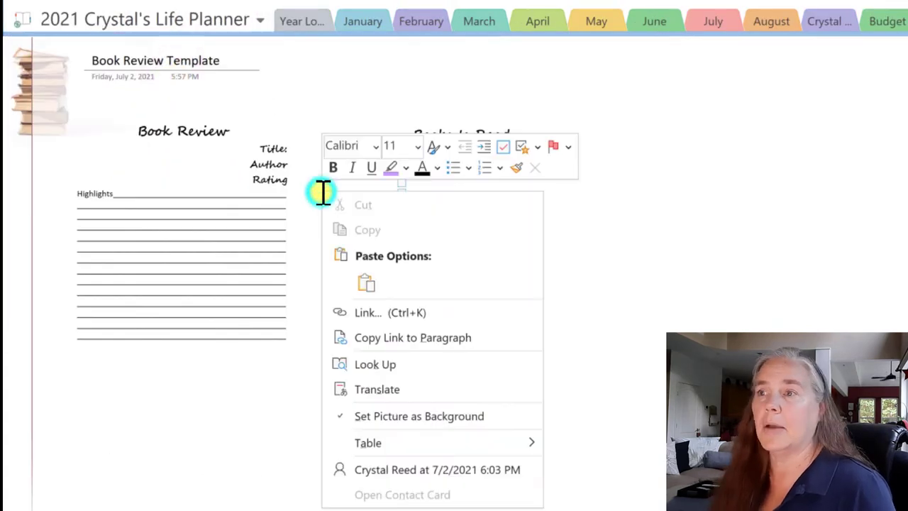
left_click(370, 284)
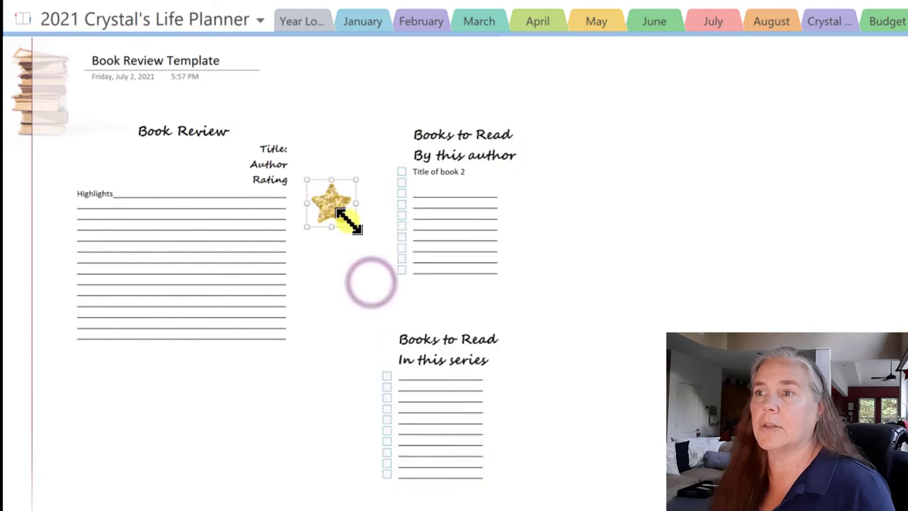
left_click_drag(348, 222, 320, 195)
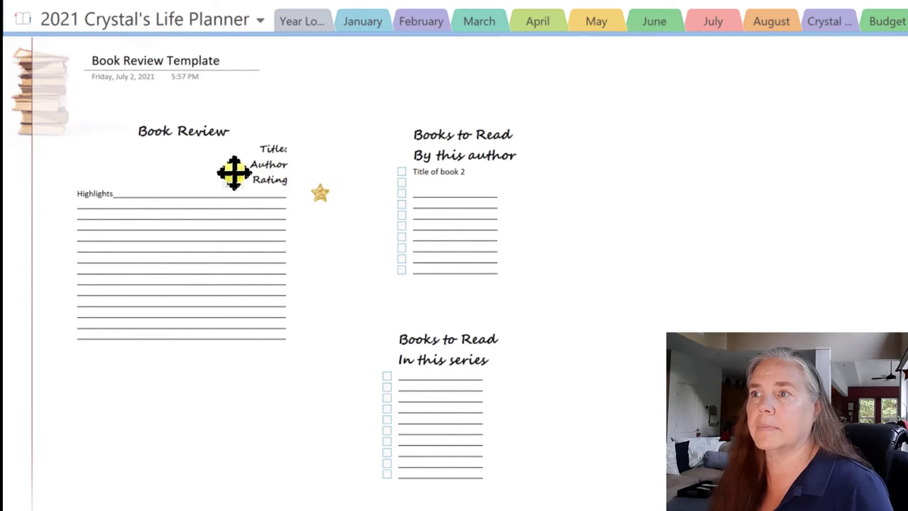
left_click_drag(236, 172, 226, 166)
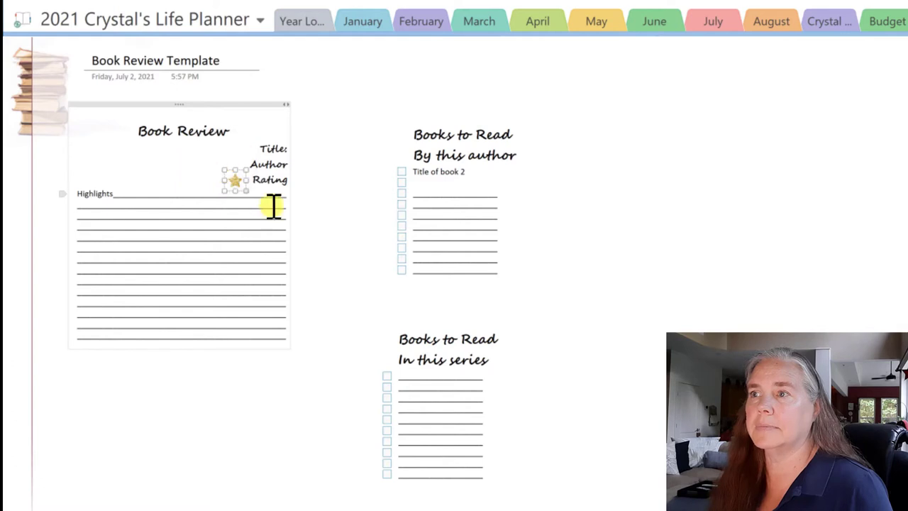
left_click(304, 209)
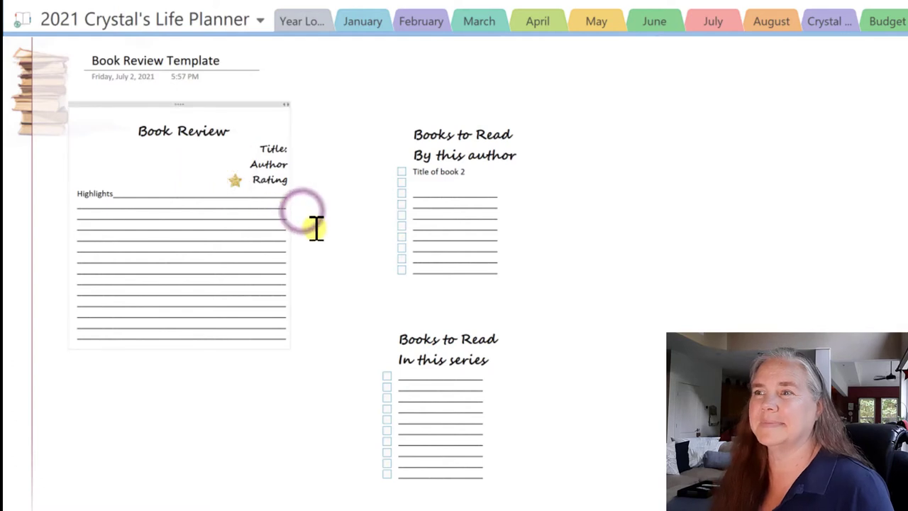
Copy the orange notepaper sticker with the upright binder clip from the autumn page of the Personal Notebook's Stickers section
left_click(226, 24)
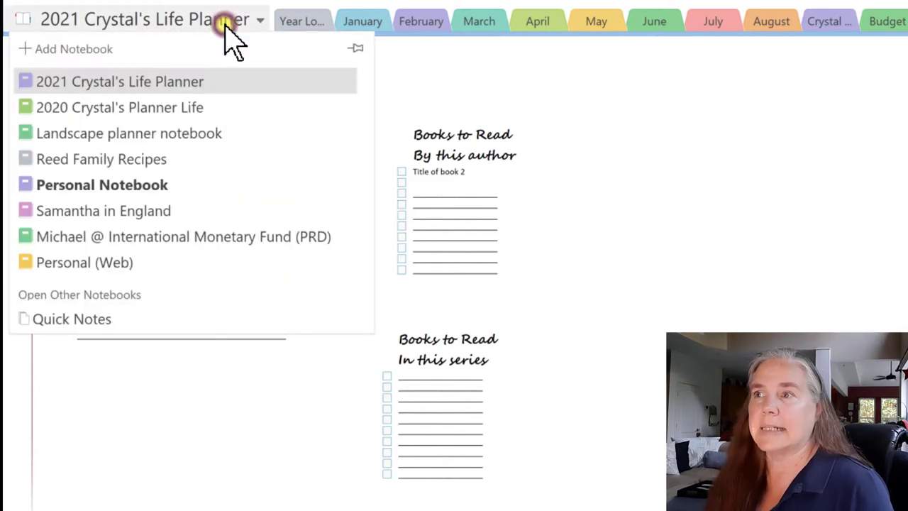
left_click(201, 181)
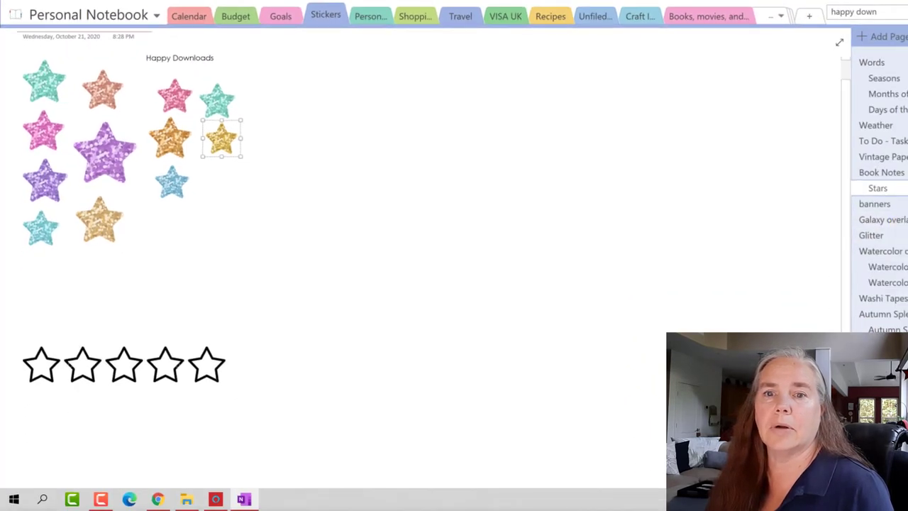
left_click(881, 324)
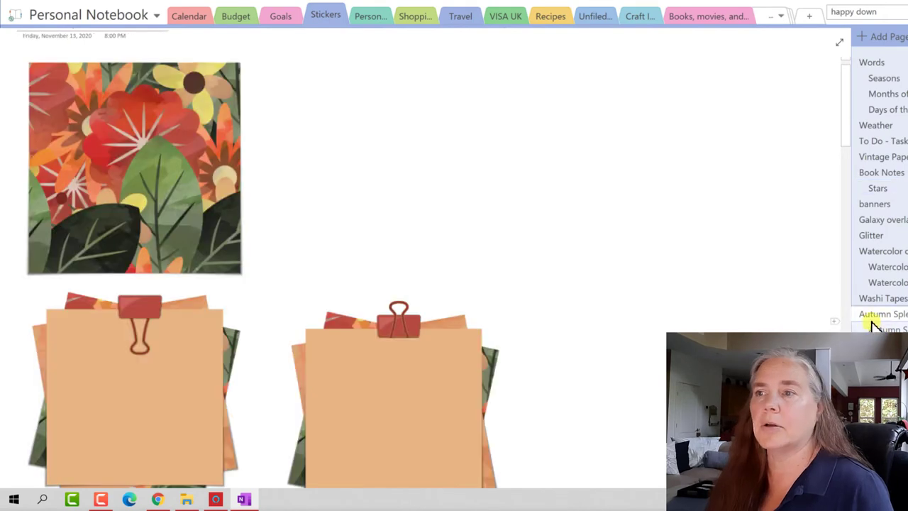
scroll(598, 274, "down", 2)
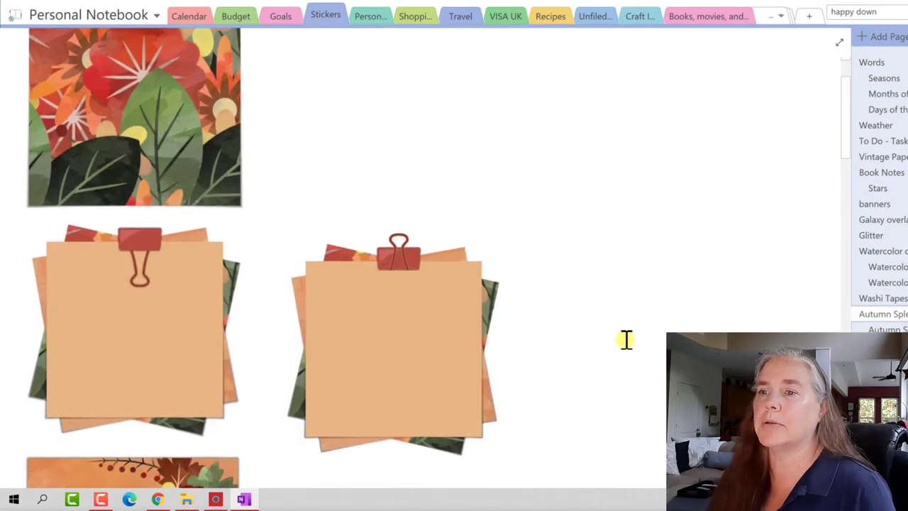
left_click(392, 333)
right_click(394, 336)
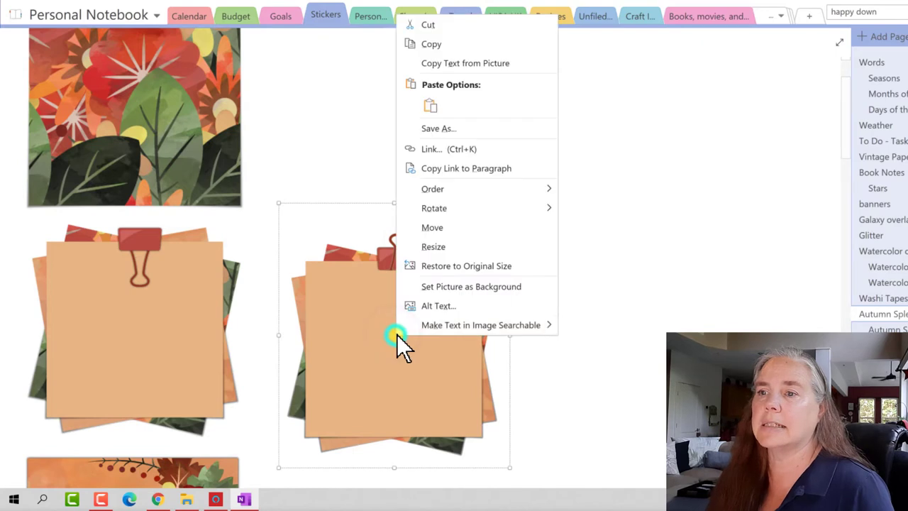
left_click(434, 45)
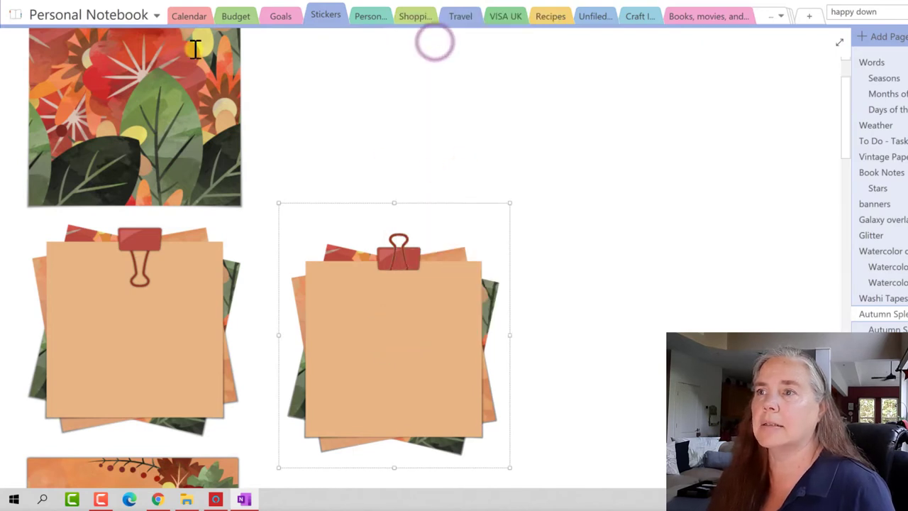
Paste the notepaper sticker into the planner's template page, move it beside the "By this author" checklist and shrink it to roughly the checklist's height
left_click(129, 14)
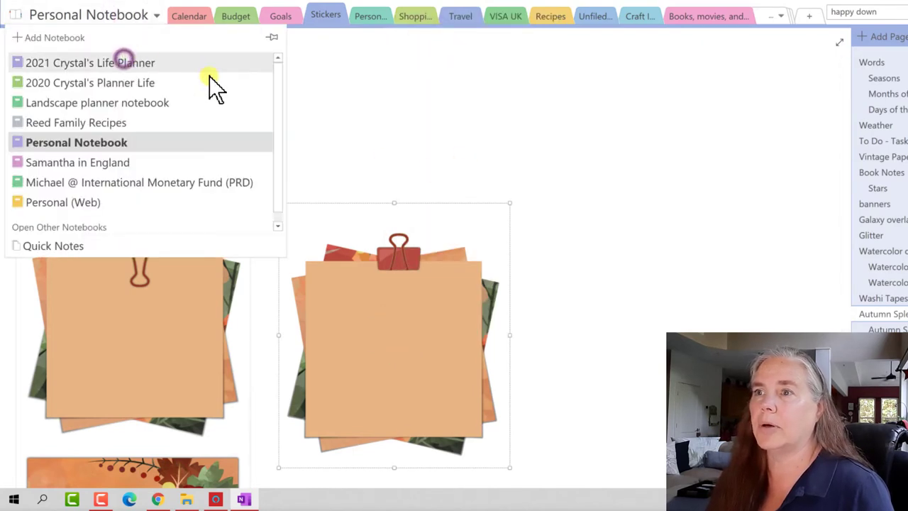
left_click(183, 59)
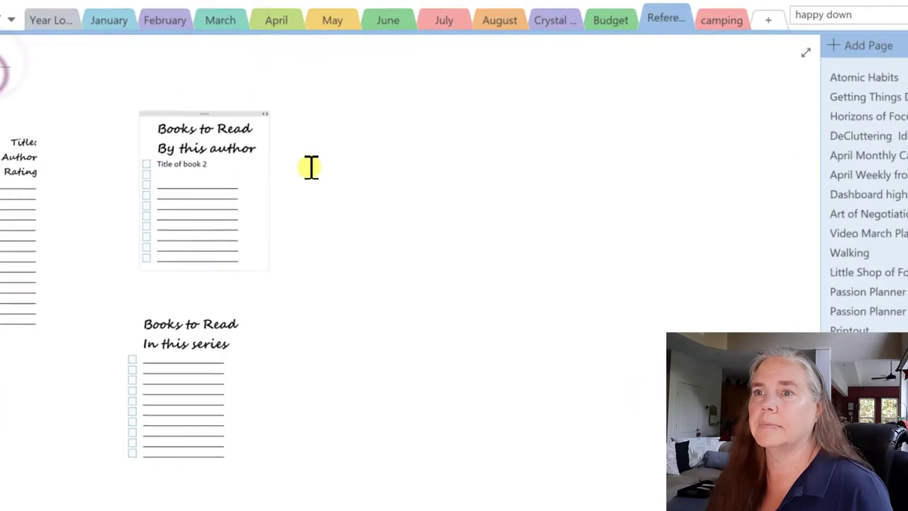
right_click(368, 185)
left_click(403, 269)
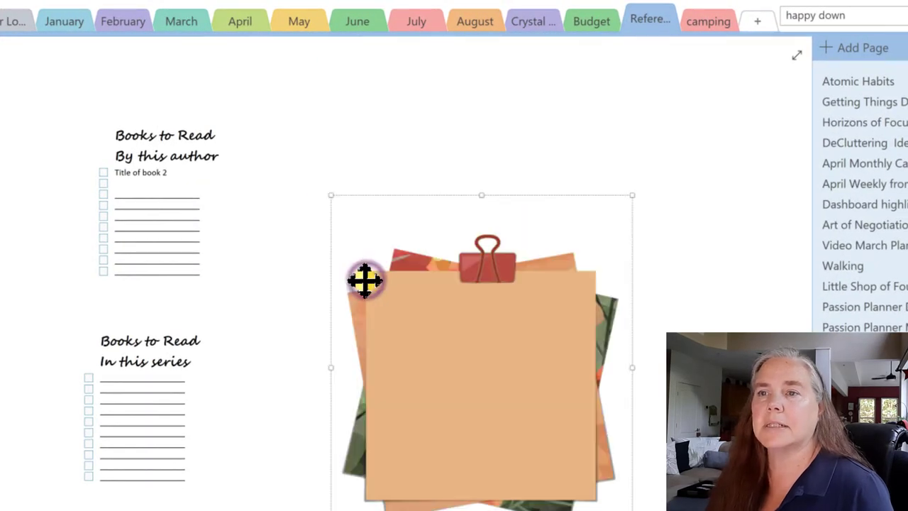
left_click_drag(460, 322, 411, 179)
left_click_drag(575, 394, 465, 267)
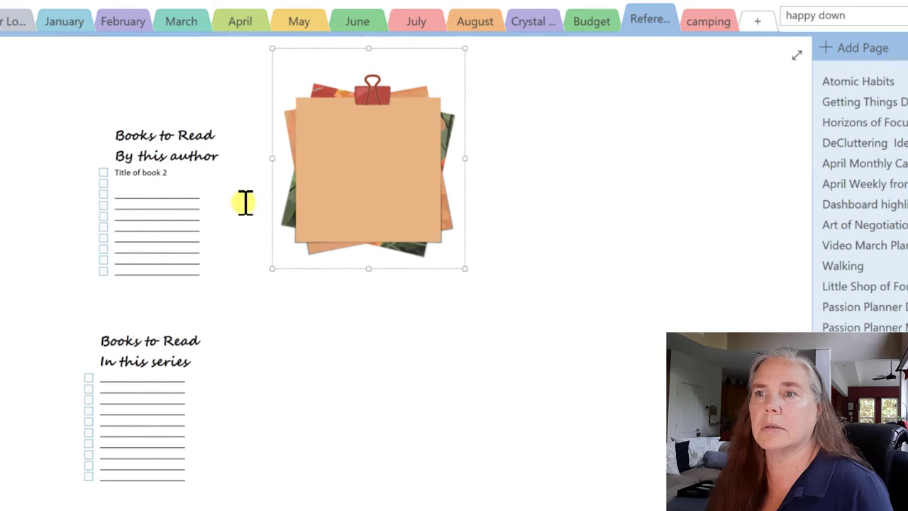
Move the "By this author" checklist over the notepaper sticker and bring the checklist to the front
left_click(161, 185)
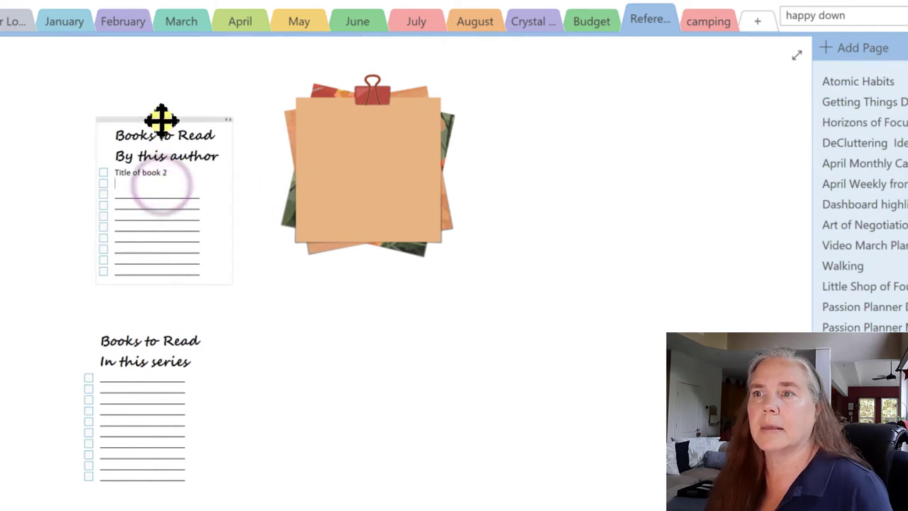
mouse_move(161, 119)
left_mouse_down()
mouse_move(229, 128)
mouse_move(312, 120)
mouse_move(309, 130)
left_mouse_up()
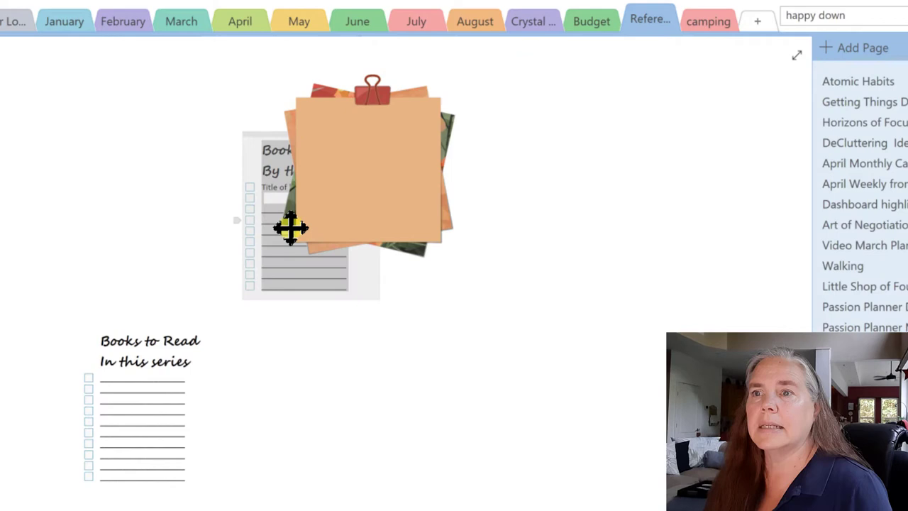
right_click(288, 271)
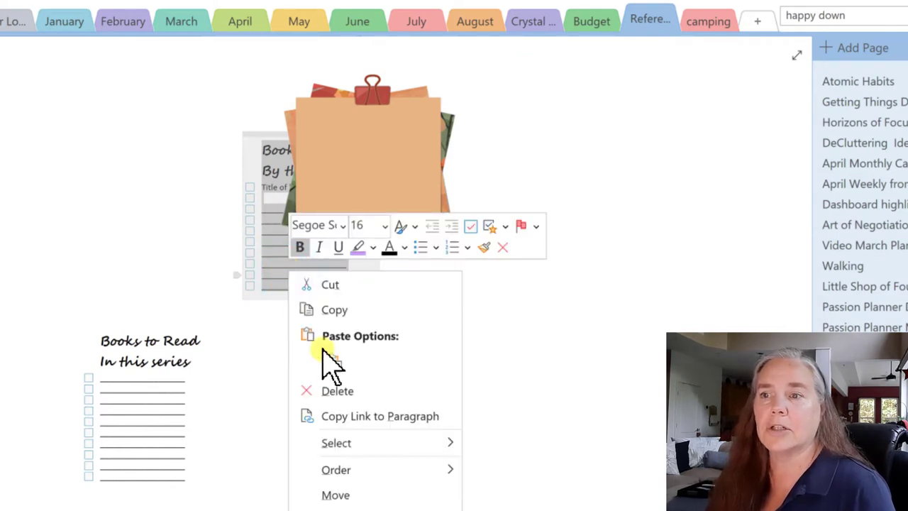
mouse_move(397, 470)
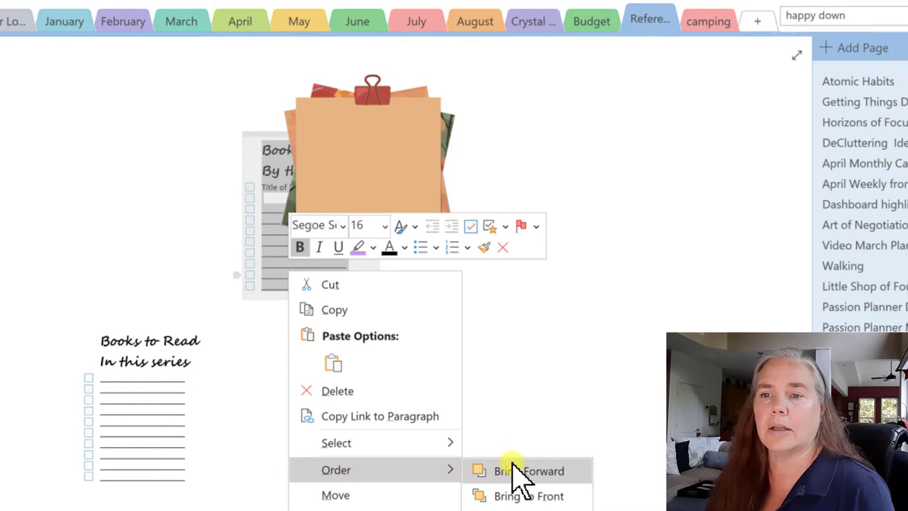
left_click(515, 493)
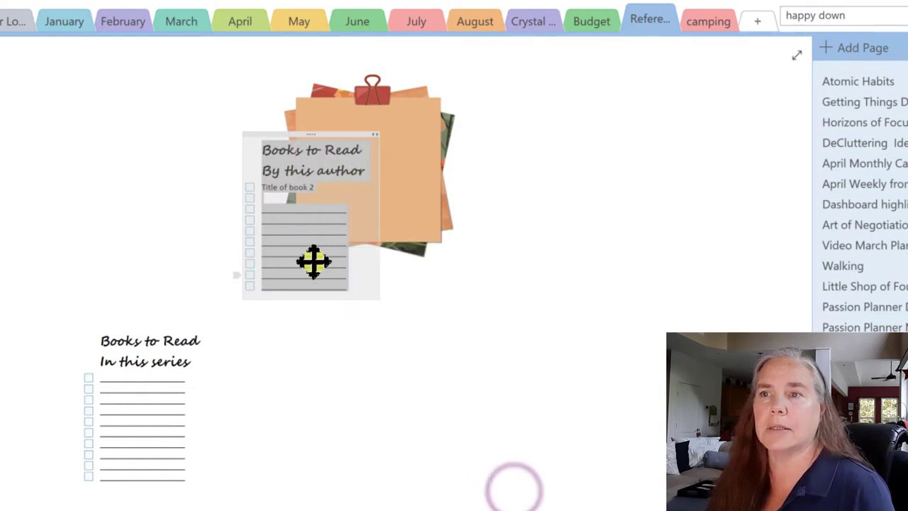
Move the "By this author" checklist and the notepaper back above the "In this series" checklist, resizing the notepaper to frame the list
left_click_drag(320, 229, 160, 184)
left_click_drag(353, 173, 119, 175)
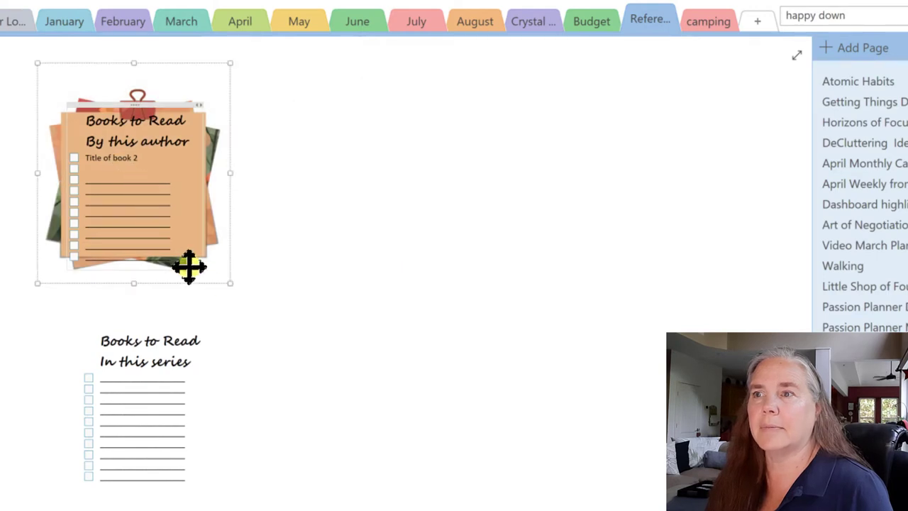
left_click_drag(224, 281, 231, 306)
mouse_move(229, 205)
left_mouse_down()
mouse_move(213, 191)
mouse_move(214, 202)
left_mouse_up()
left_click(328, 308)
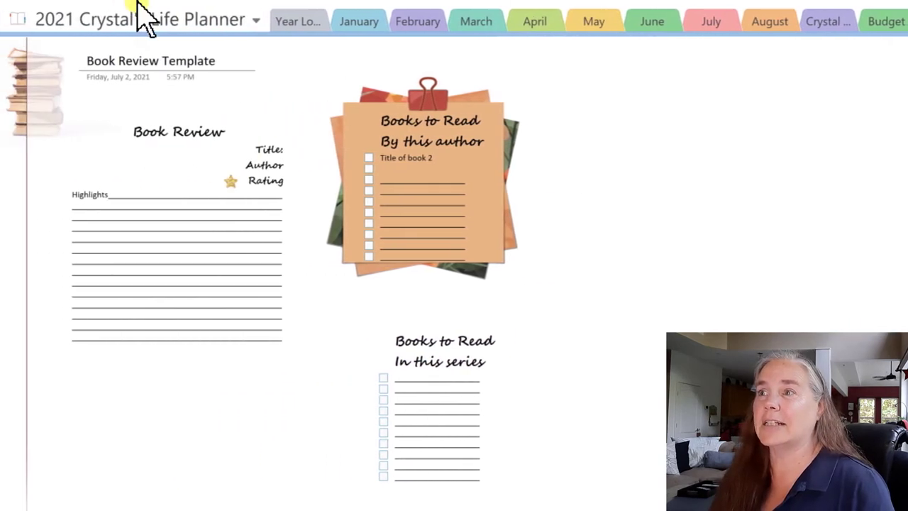
Copy the plain orange watercolor square sticker from the autumn stickers page of the Personal Notebook
left_click(139, 20)
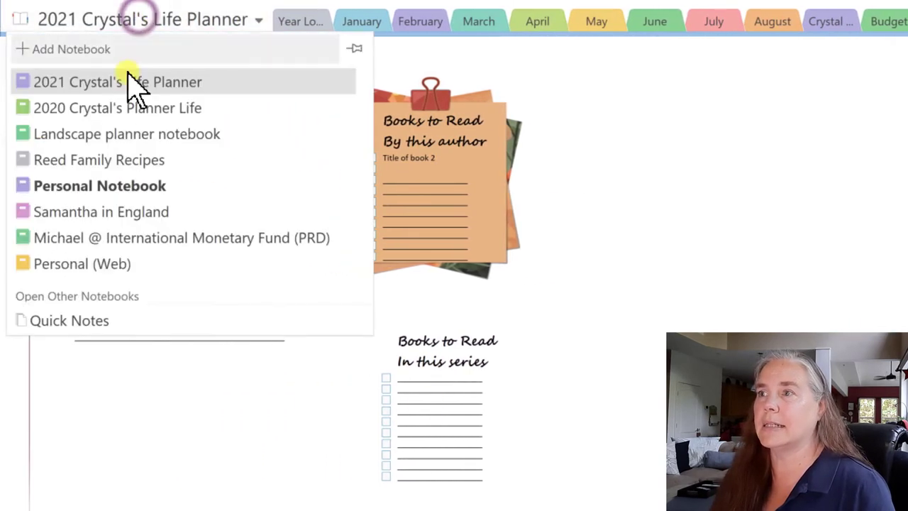
left_click(112, 186)
scroll(224, 293, "down", 10)
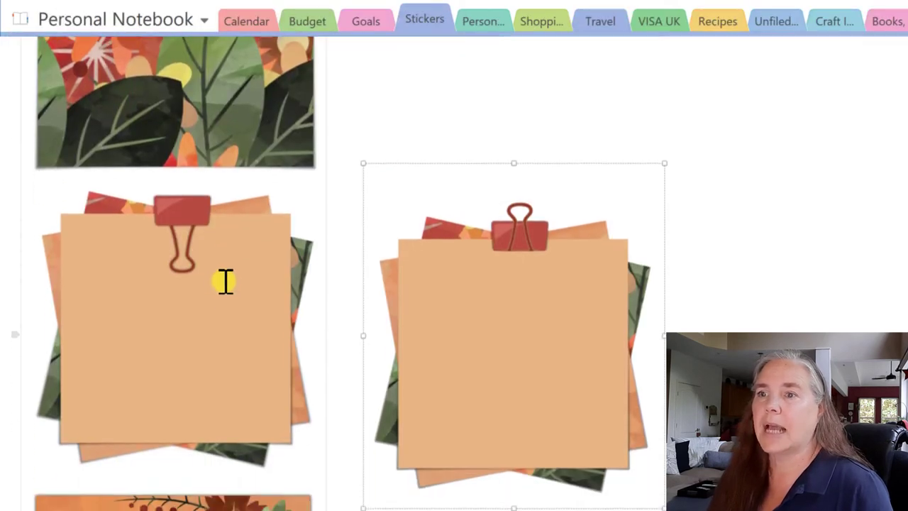
scroll(223, 281, "down", 10)
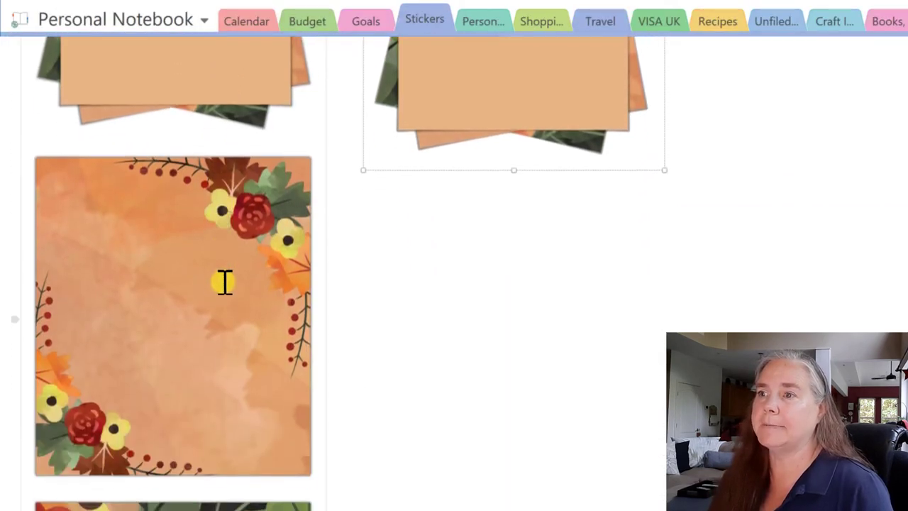
scroll(231, 278, "down", 10)
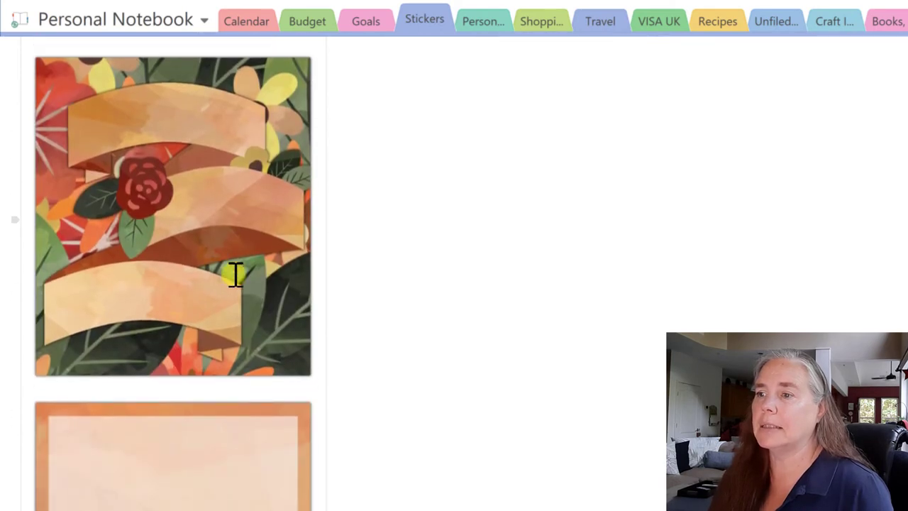
scroll(236, 268, "down", 5)
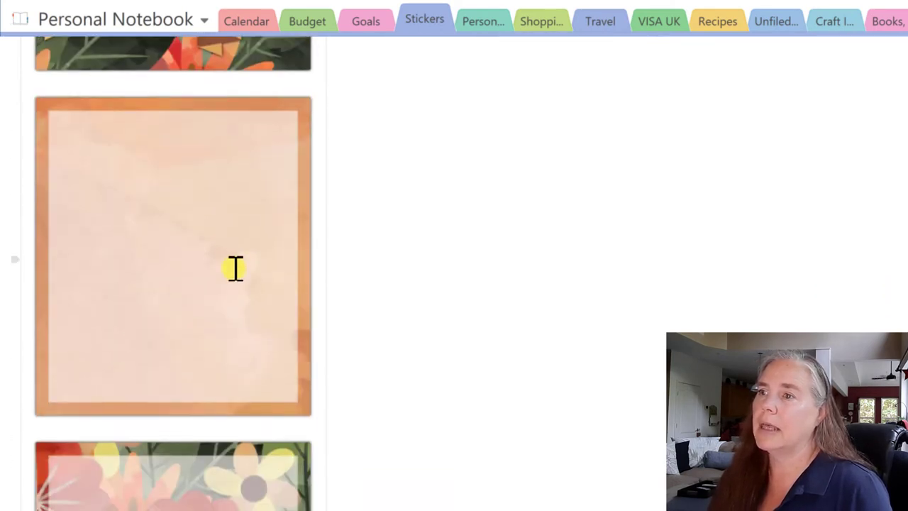
scroll(236, 265, "down", 10)
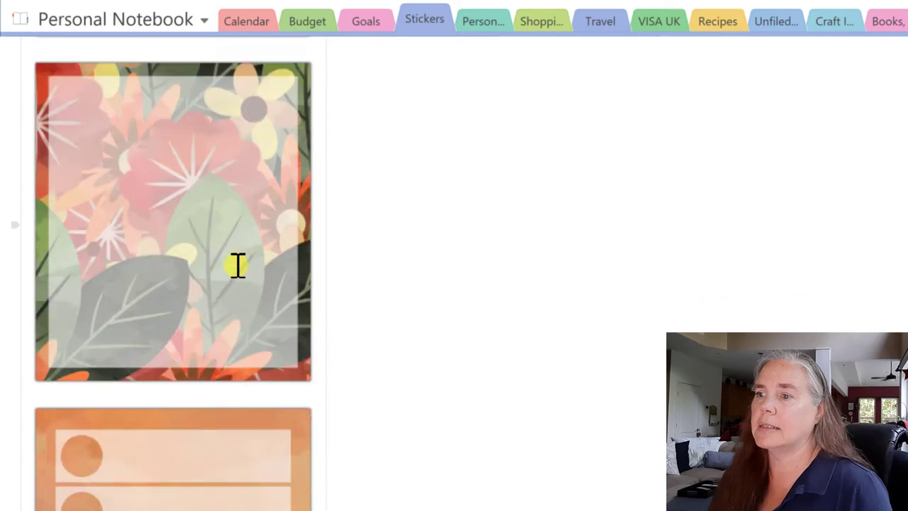
scroll(237, 266, "down", 10)
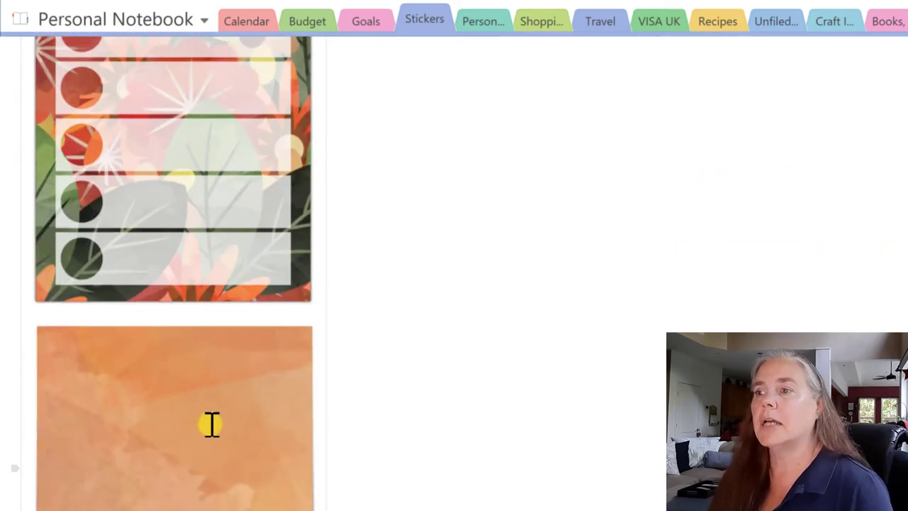
right_click(212, 423)
left_click(194, 434)
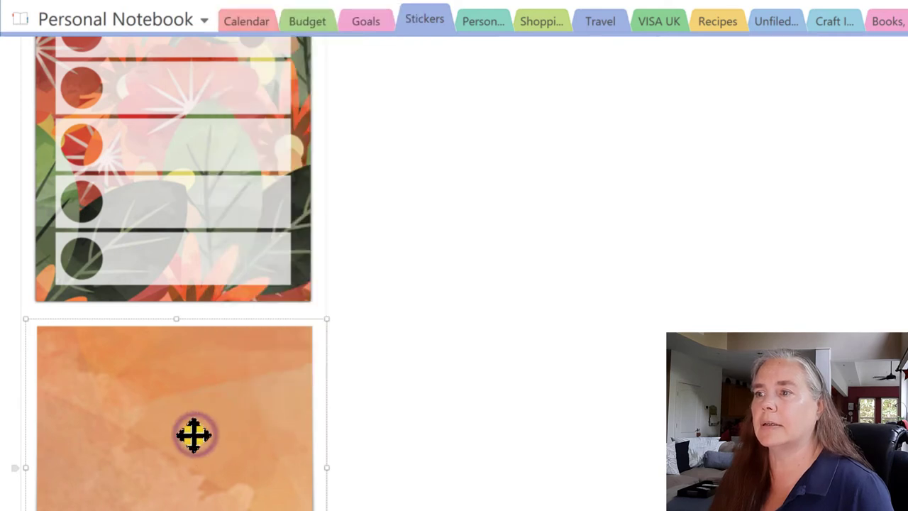
right_click(194, 434)
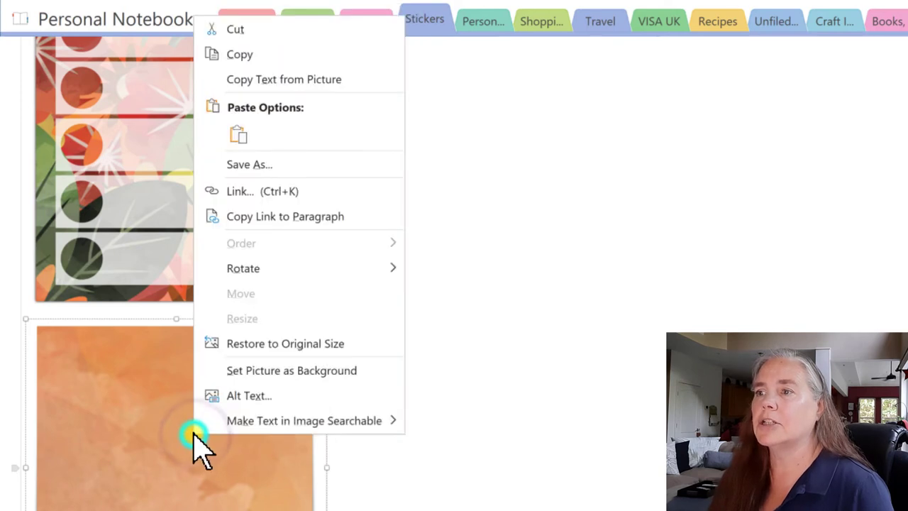
left_click(273, 56)
Paste the orange watercolor sticker into the planner's Book Review Template page and send it to the back
left_click(136, 20)
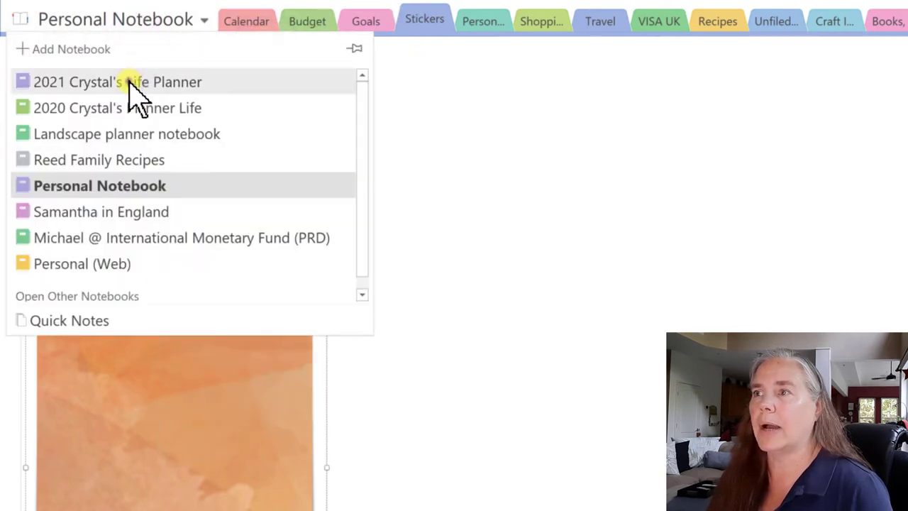
left_click(129, 84)
right_click(557, 406)
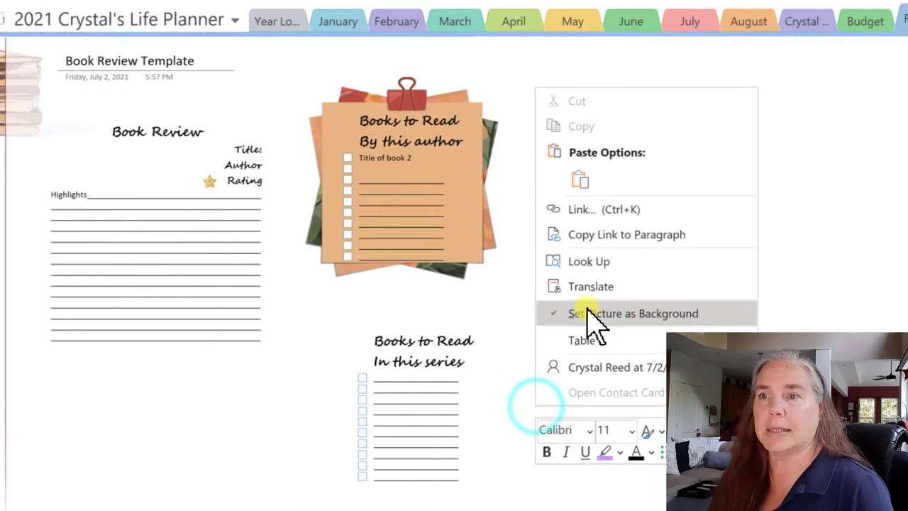
left_click(587, 180)
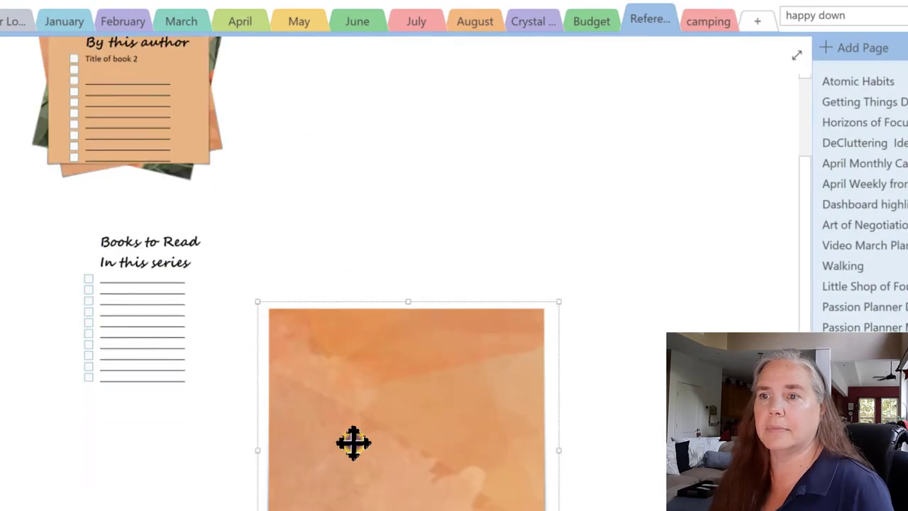
right_click(353, 442)
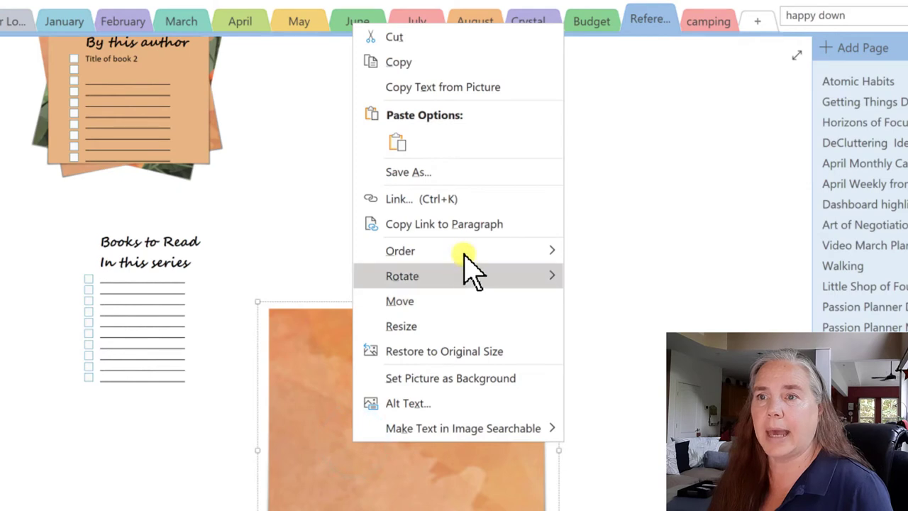
mouse_move(505, 259)
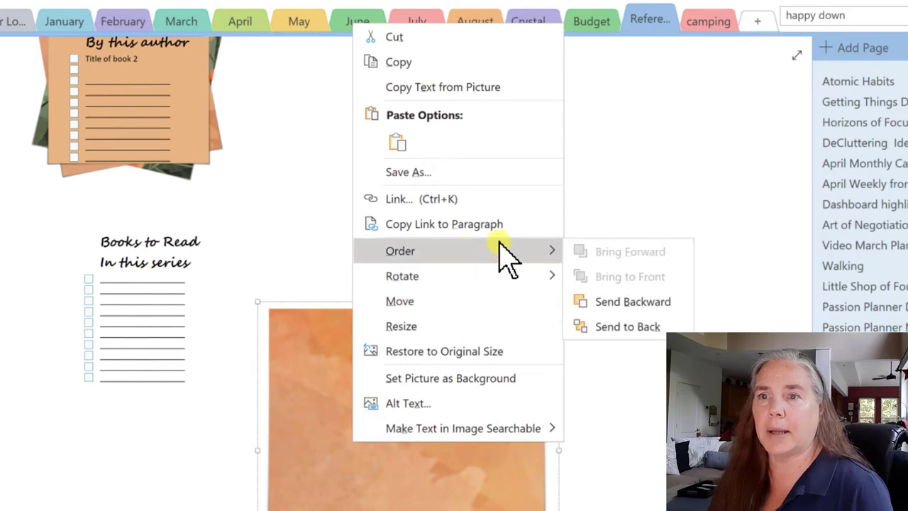
left_click(650, 324)
Move the orange sticker behind the "In this series" checklist and resize it to frame the list
left_click_drag(481, 390, 239, 276)
left_click_drag(304, 471, 210, 349)
left_click(210, 349)
left_click_drag(48, 228, 106, 270)
left_click(352, 320)
scroll(410, 377, "up", 3)
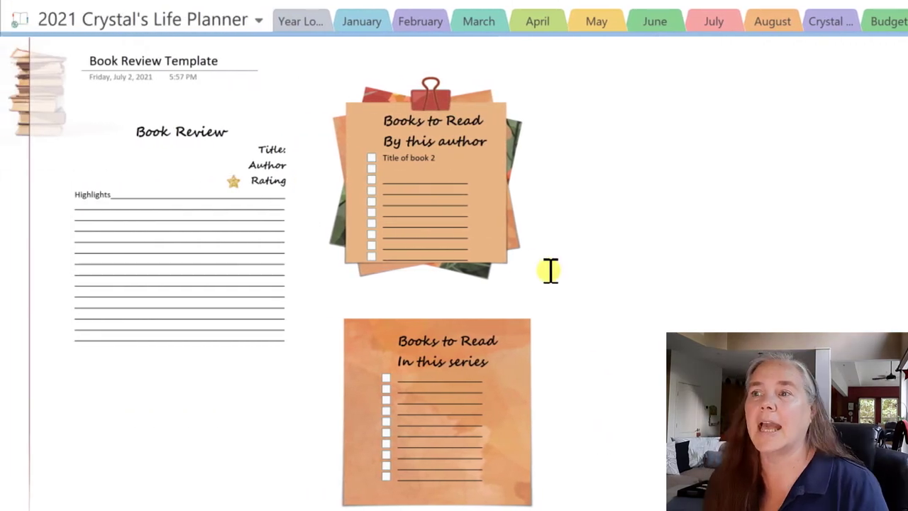
Copy the small star beside Rating, paste it in the blank area beside the "By this author" checklist and enlarge it to about double size
left_click(227, 186)
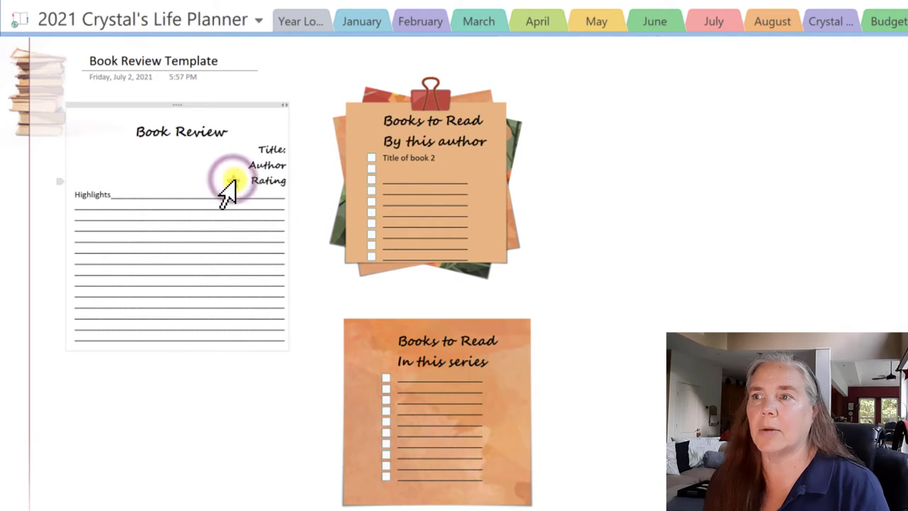
right_click(227, 186)
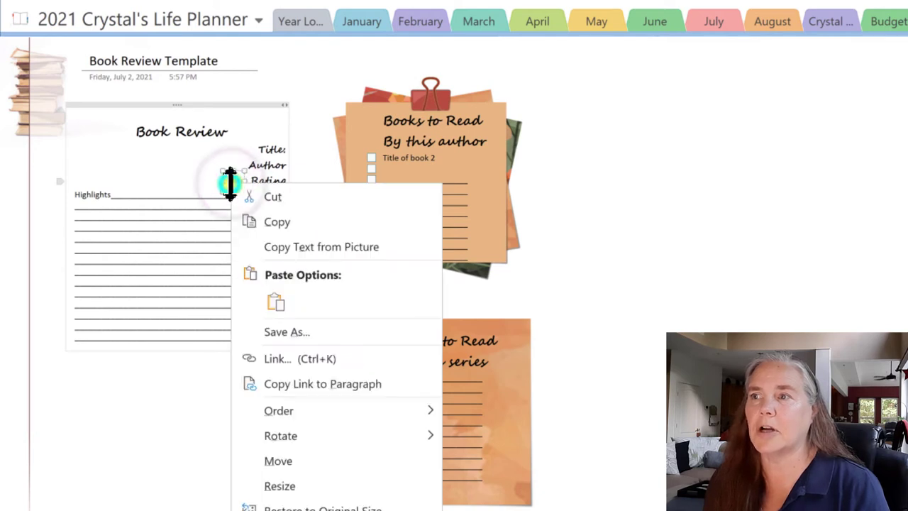
left_click(260, 221)
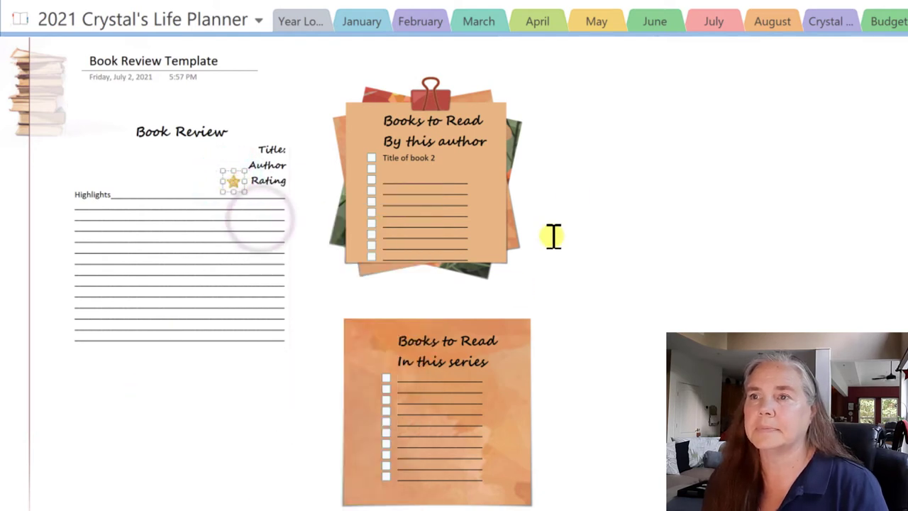
right_click(583, 177)
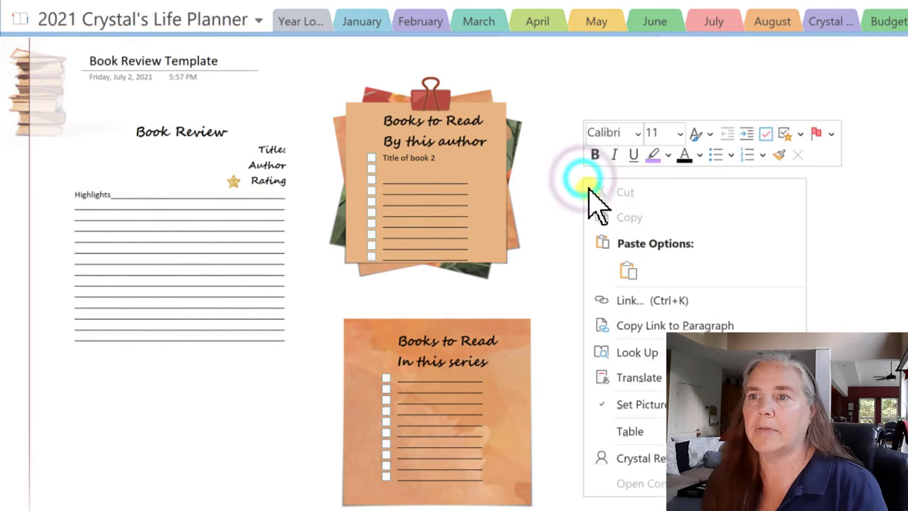
left_click(627, 268)
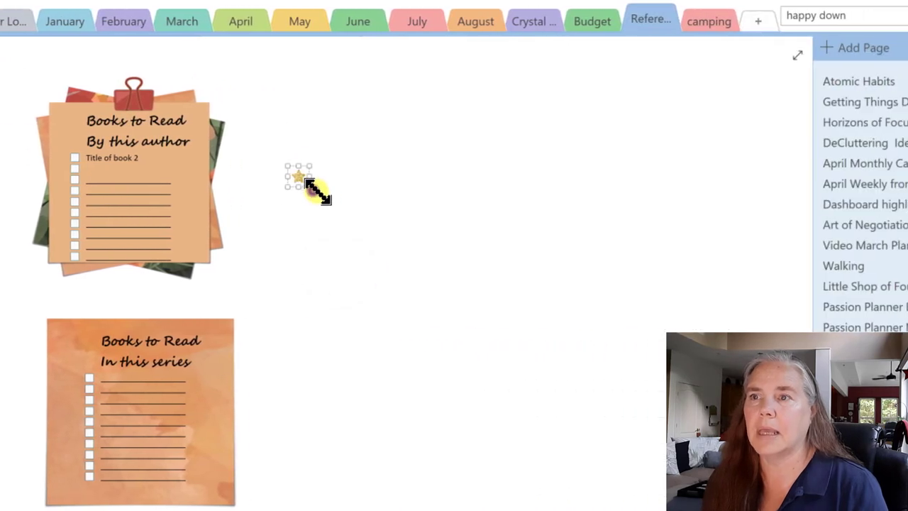
left_click_drag(479, 189, 498, 208)
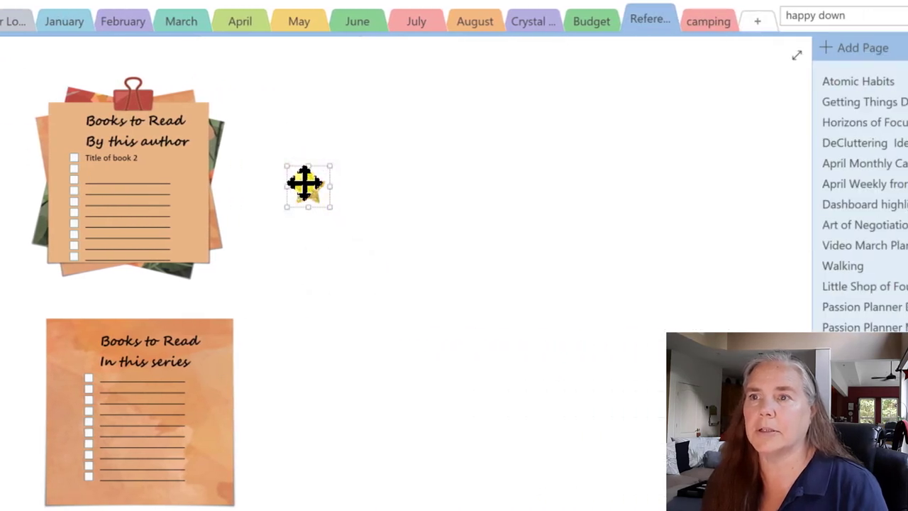
Copy the enlarged star and paste two copies beneath it, lined up side by side as a two-star row
right_click(304, 183)
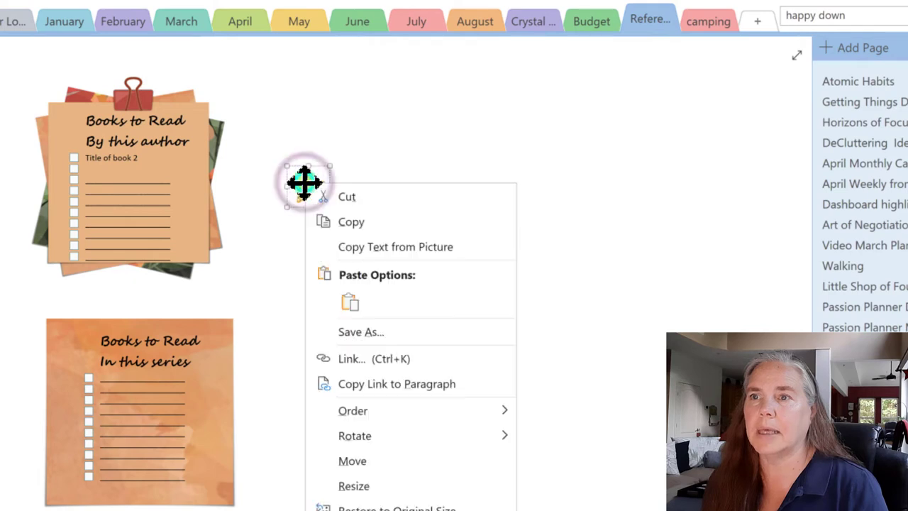
left_click(341, 222)
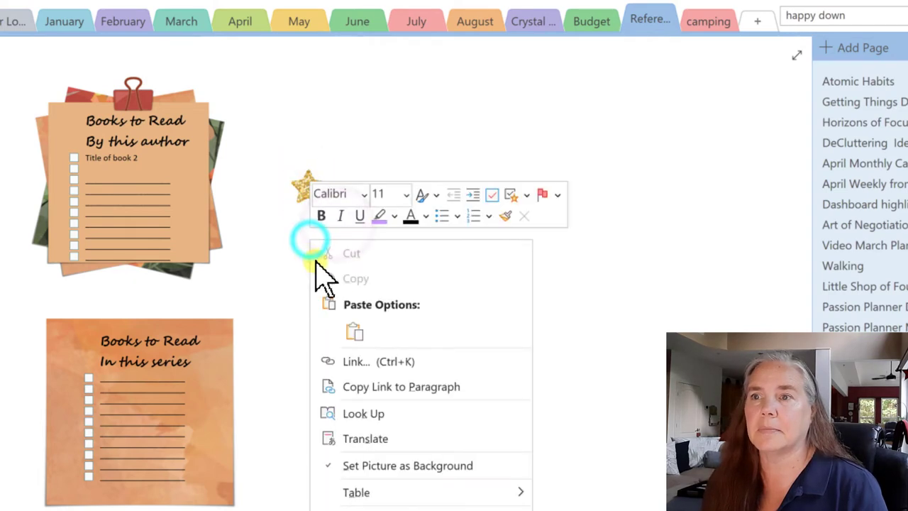
left_click(352, 331)
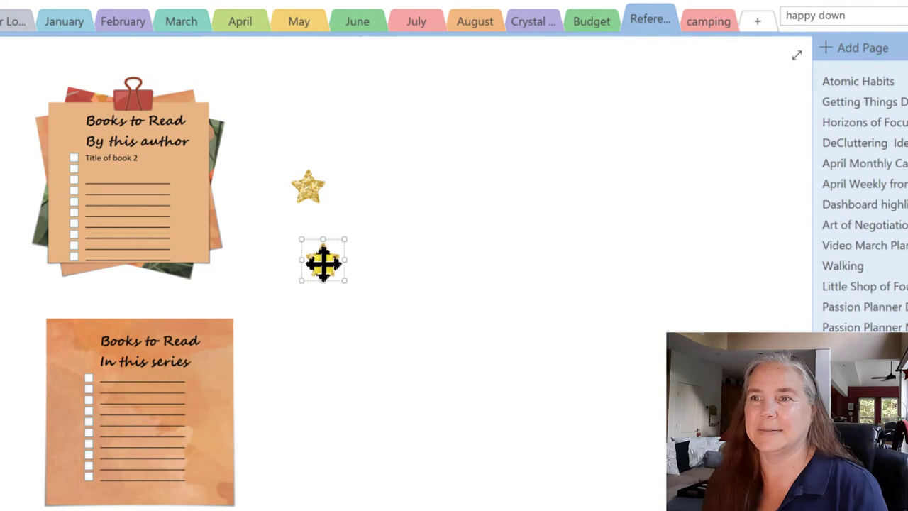
left_click_drag(320, 252, 307, 247)
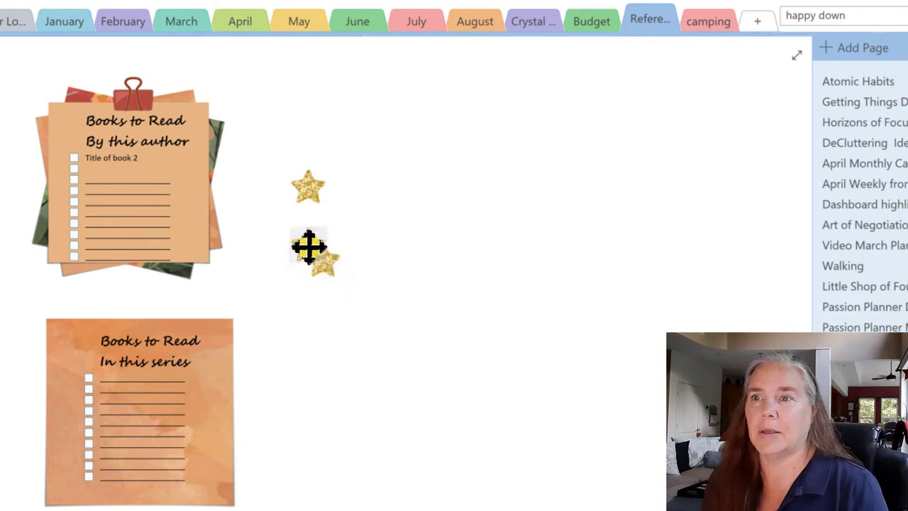
right_click(346, 251)
left_click(385, 334)
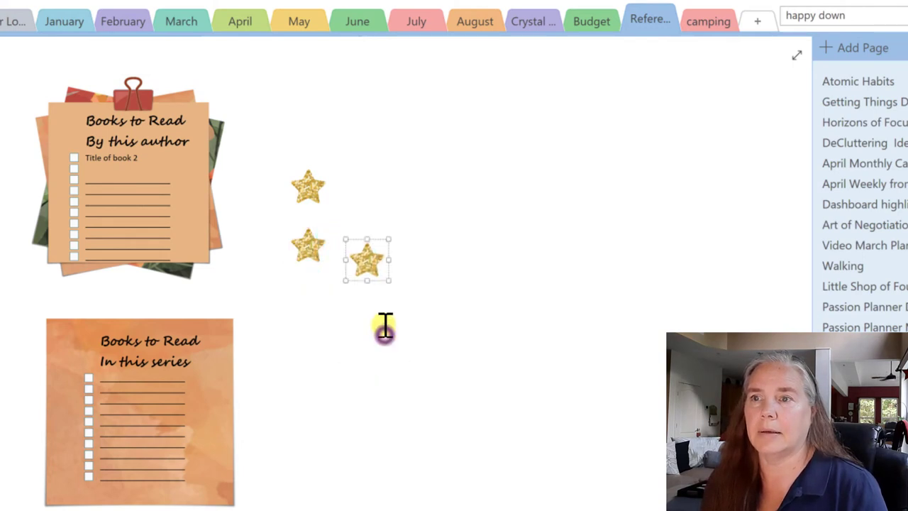
left_click_drag(366, 256, 348, 241)
left_click(334, 289)
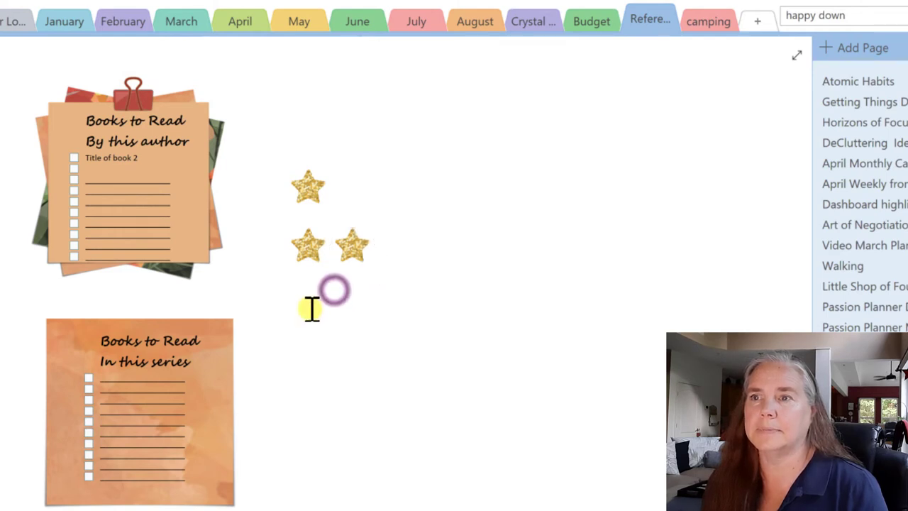
Paste another star below the two-star row and align it under the row's first star
right_click(309, 308)
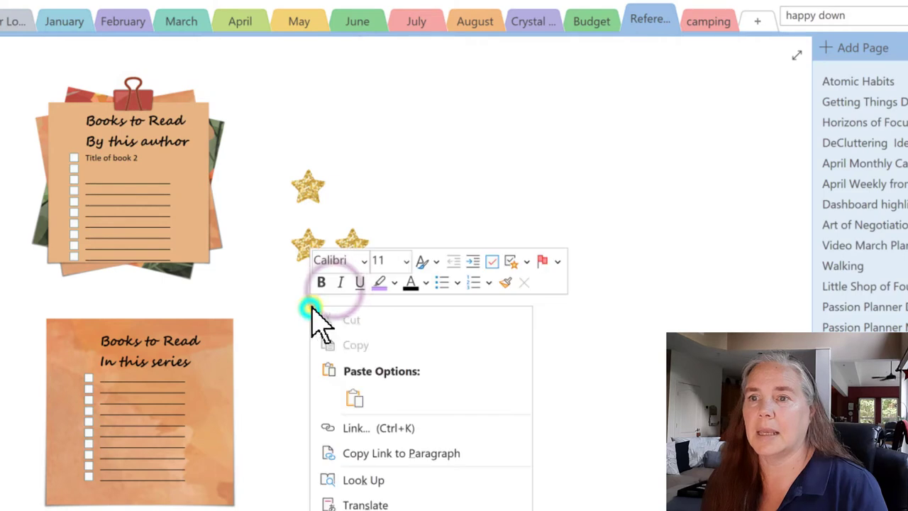
left_click(352, 397)
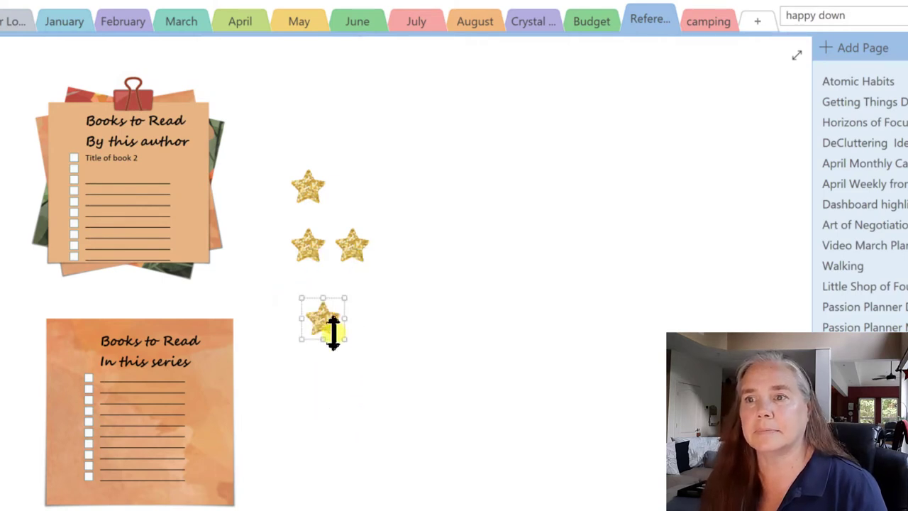
left_click_drag(339, 329, 331, 328)
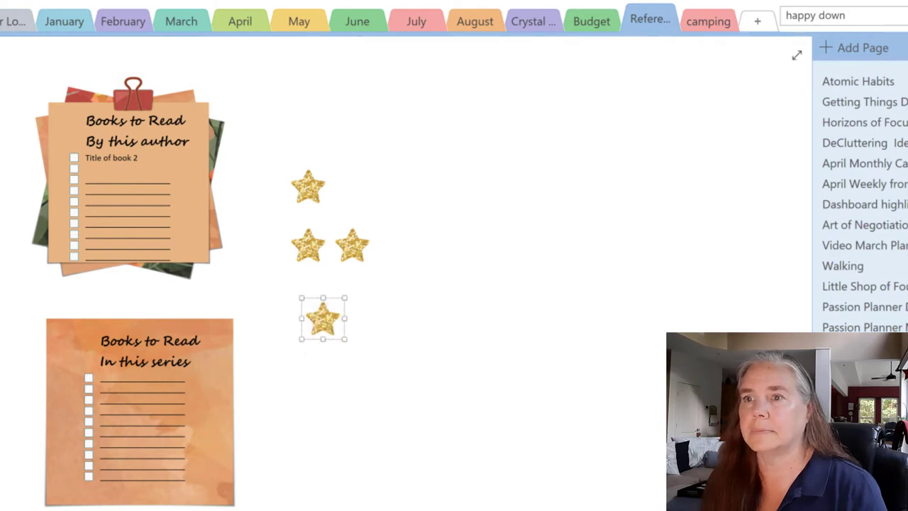
left_click_drag(325, 321, 309, 306)
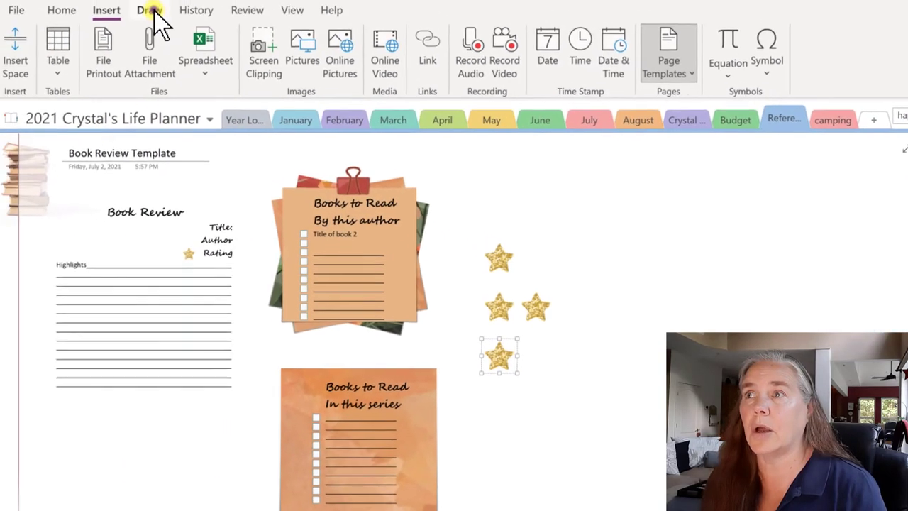
Select both stars of the two-star row with Lasso Select and copy them together
left_click(153, 14)
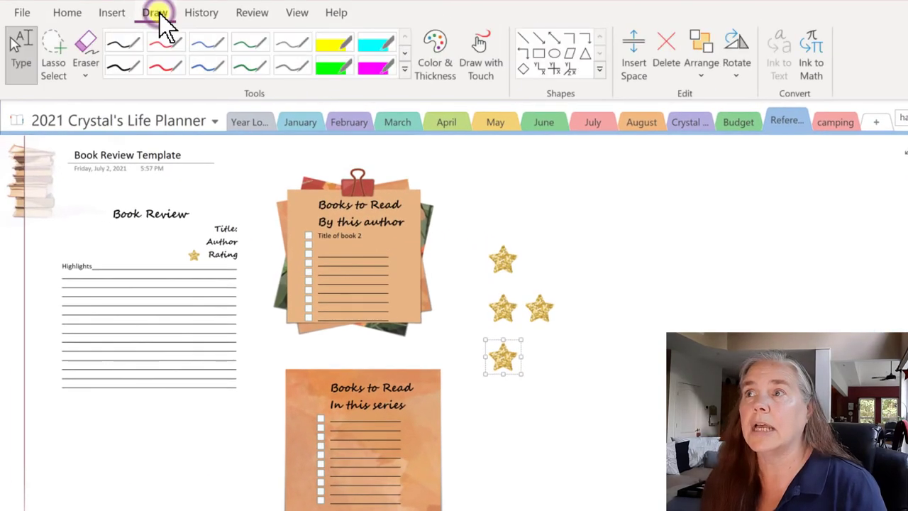
left_click(56, 51)
mouse_move(520, 289)
left_mouse_down()
mouse_move(493, 290)
mouse_move(491, 313)
mouse_move(504, 331)
left_mouse_up()
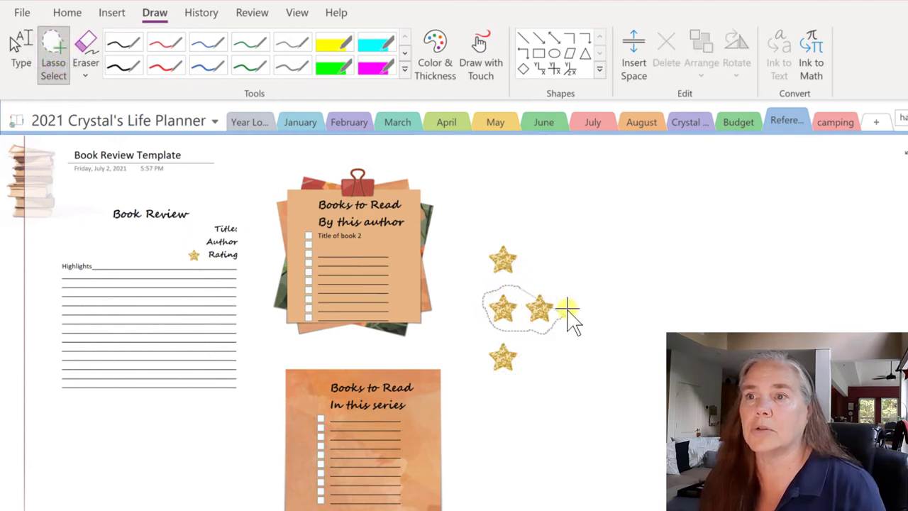
left_click_drag(523, 287, 526, 295)
right_click(529, 301)
left_click(592, 335)
left_click(542, 353)
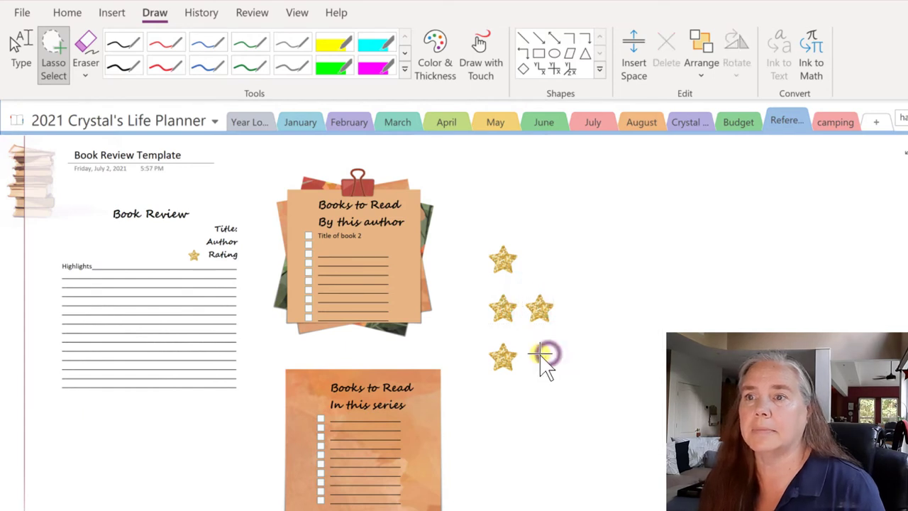
Paste the copied pair of stars beside the lowest star and align them into a three-star row
right_click(543, 353)
left_click(573, 431)
left_click_drag(572, 367, 541, 356)
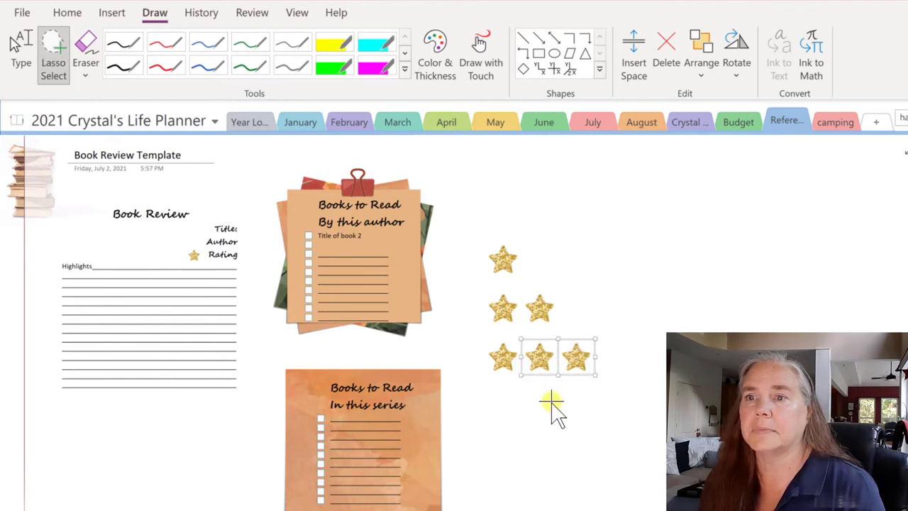